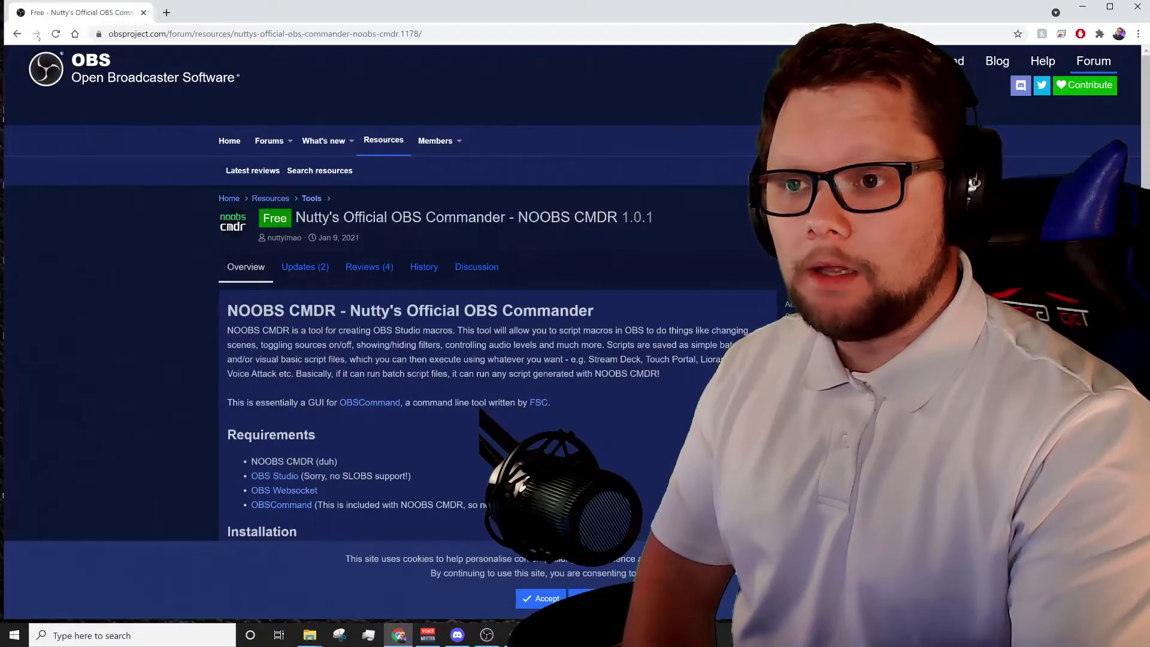
Return to the Google results for "noobs cmdr" and open the OBS forum resource page for NOOBS CMDR
left_click(18, 33)
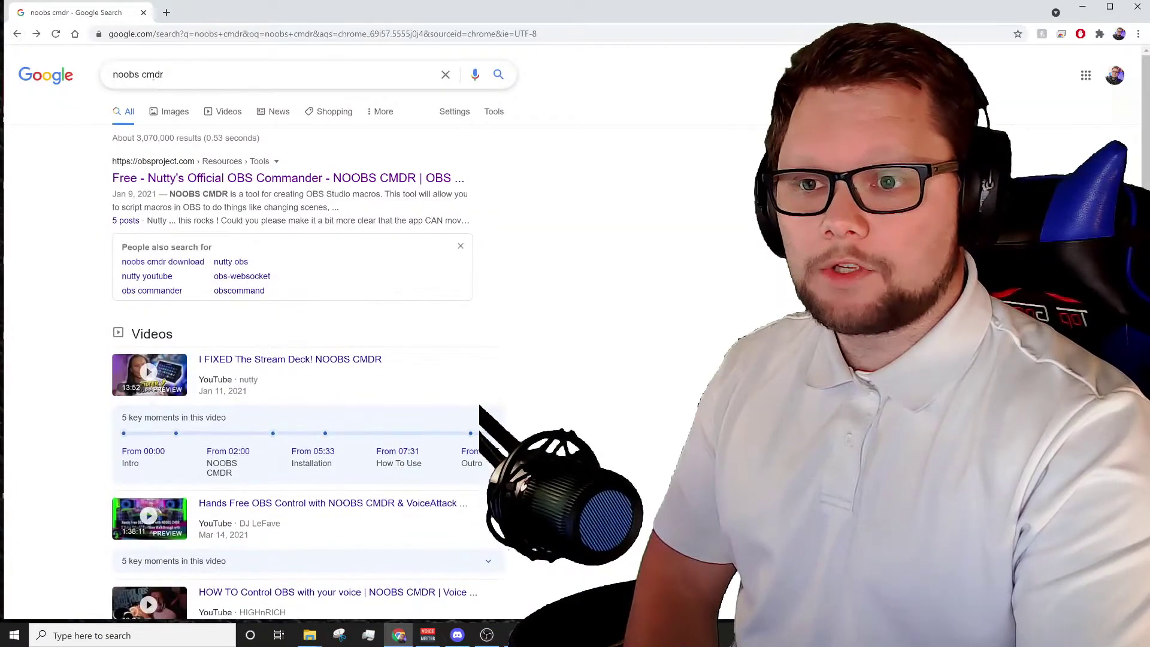
left_click_drag(187, 72, 112, 75)
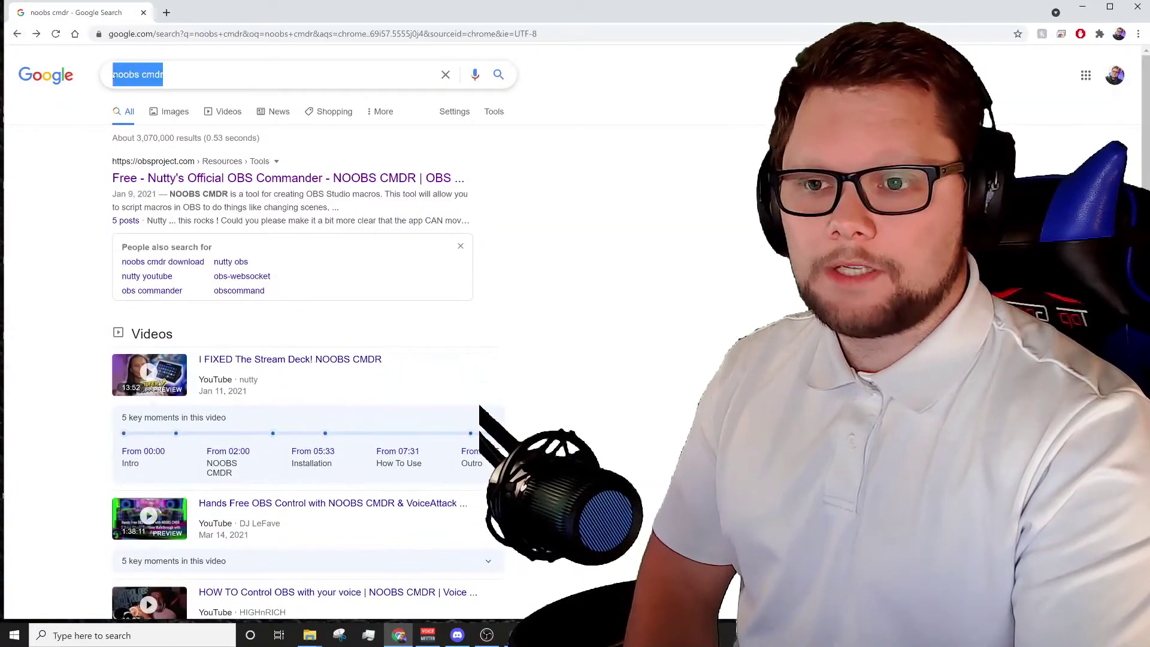
left_click(79, 173)
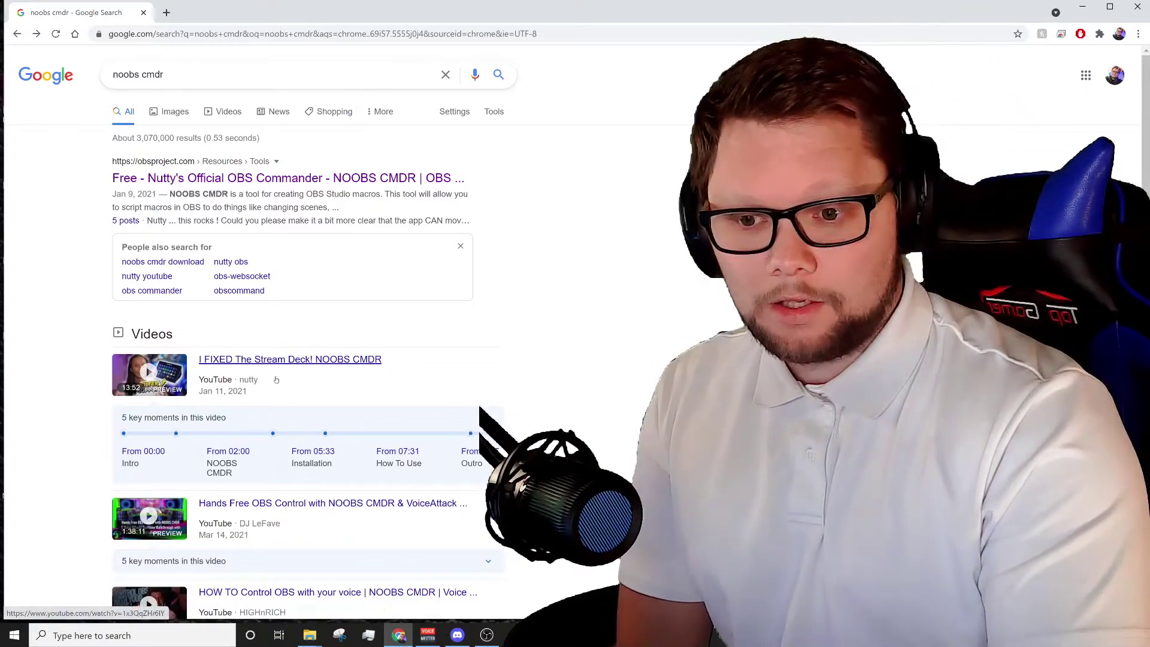
scroll(177, 410, "down", 2)
scroll(176, 410, "up", 2)
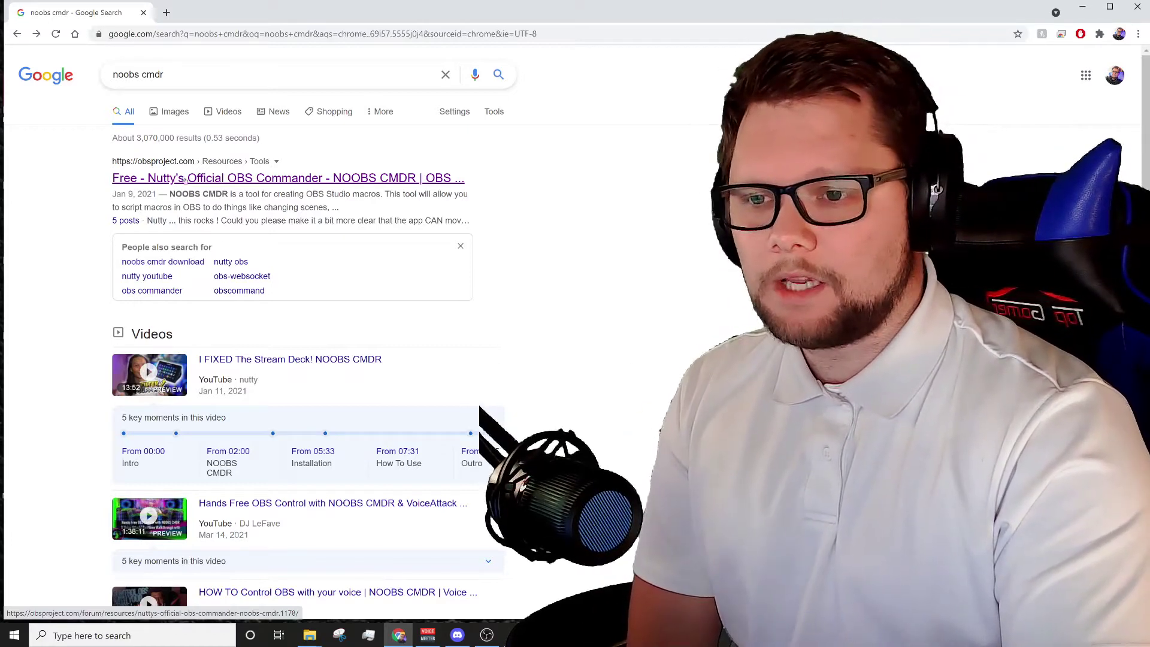
left_click(185, 179)
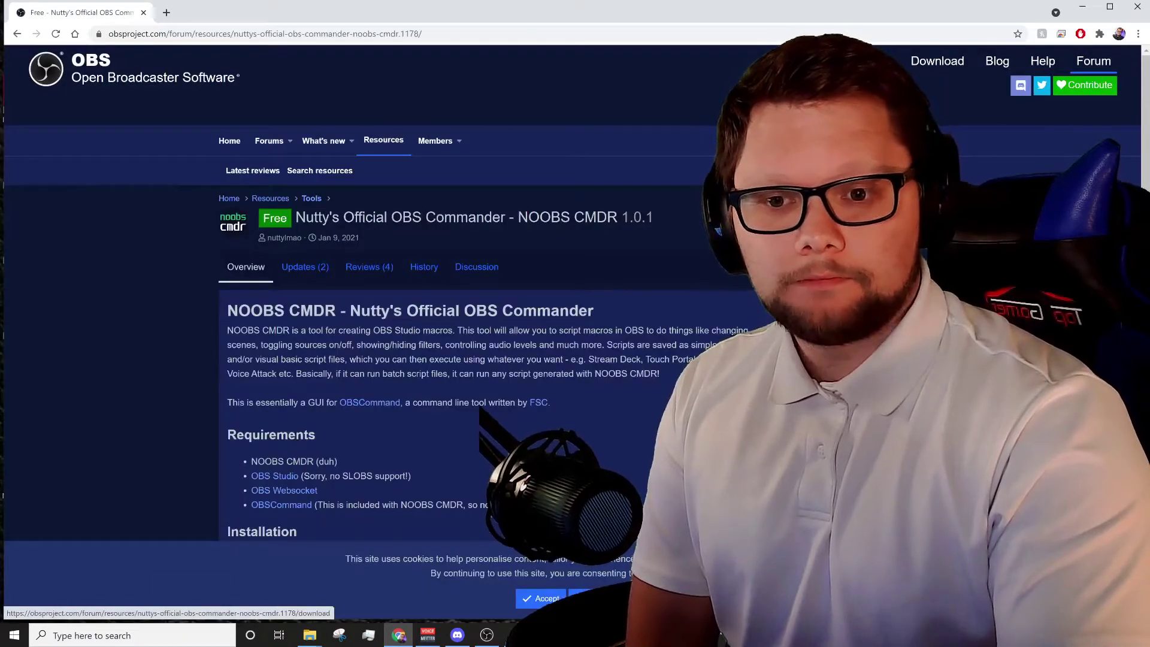
Search Google for "hid macro" and open the Download page of the HID macros site
left_click(17, 33)
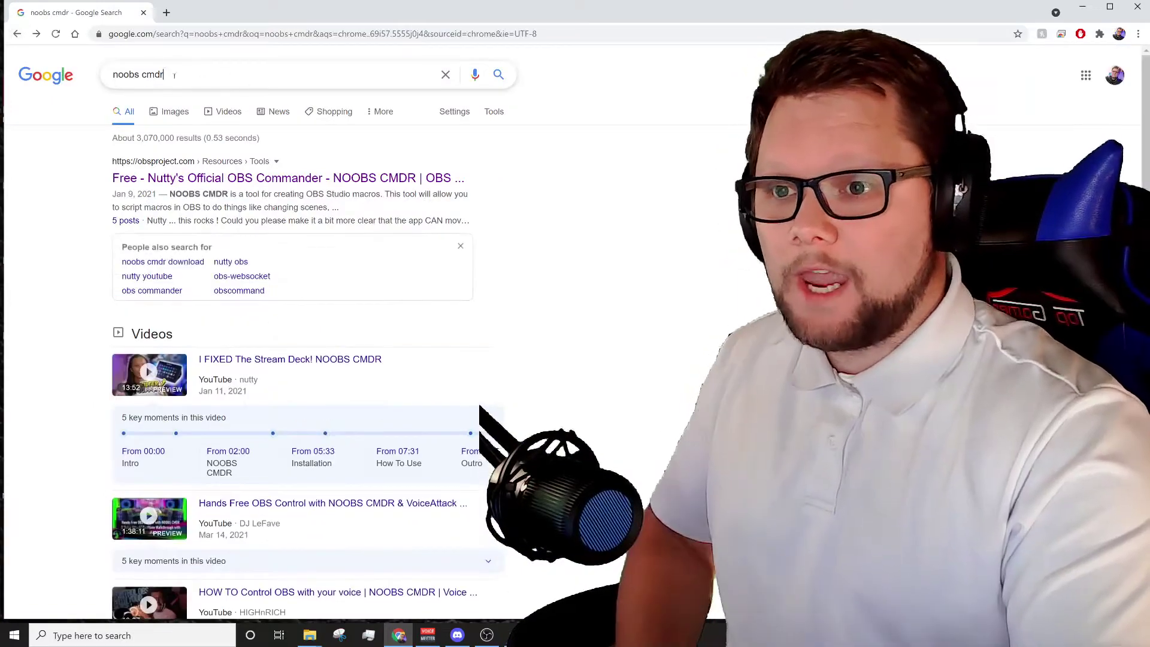
triple_click(196, 78)
type("hidmac")
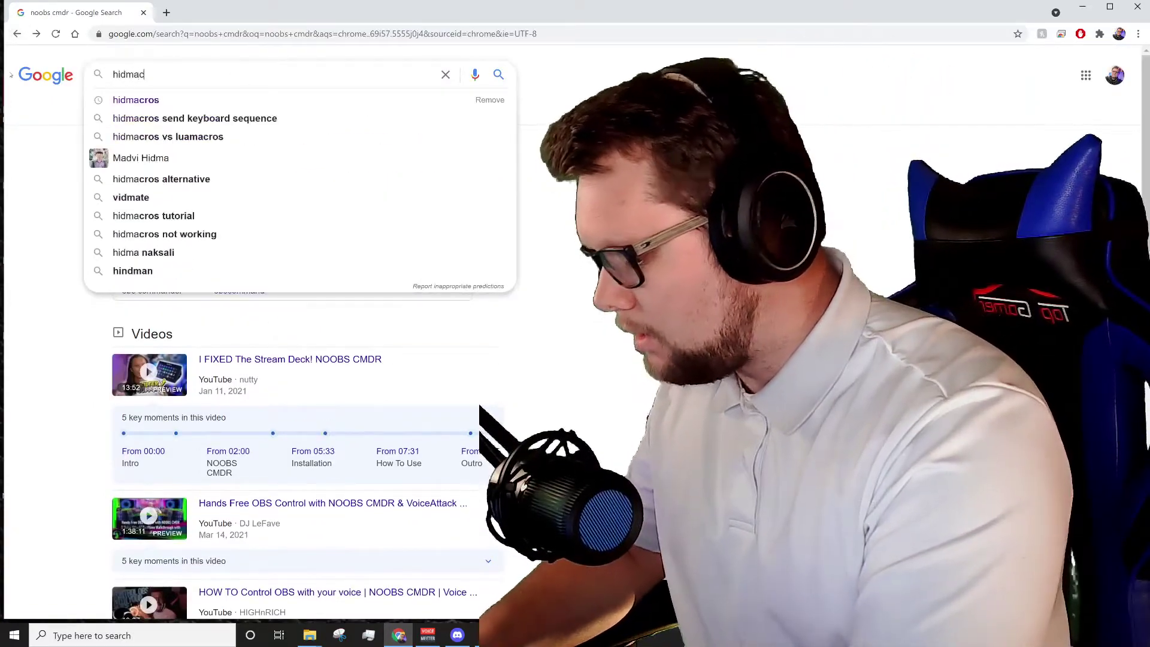
key("BackSpace")
key("BackSpace")
type("macro")
key("Return")
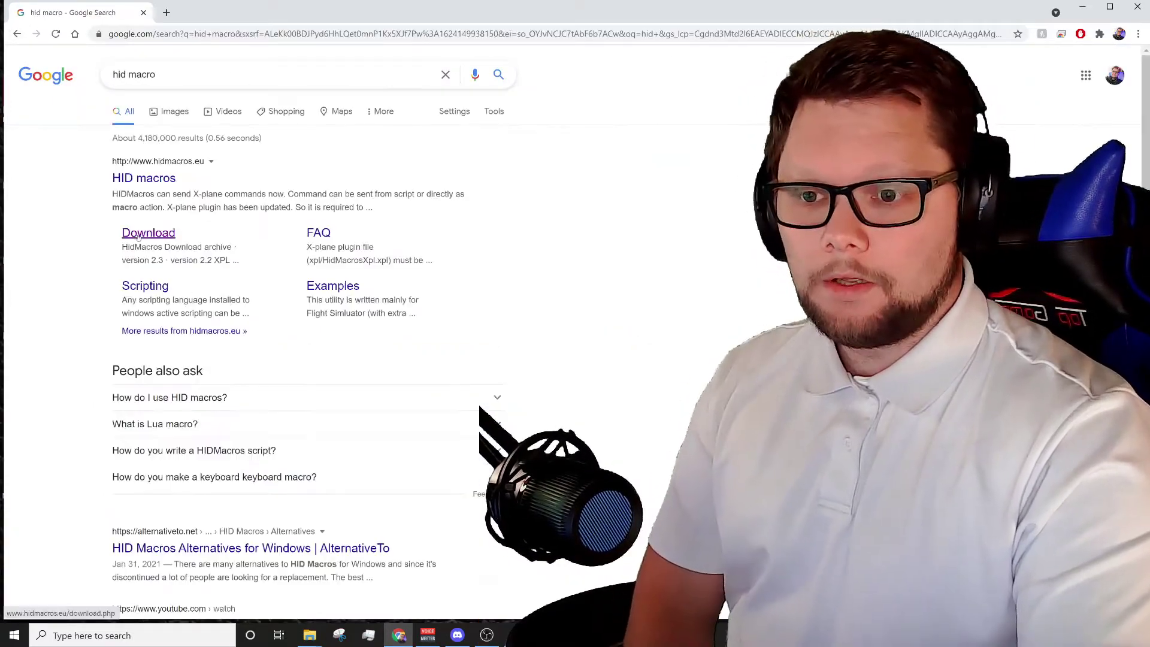
left_click(138, 238)
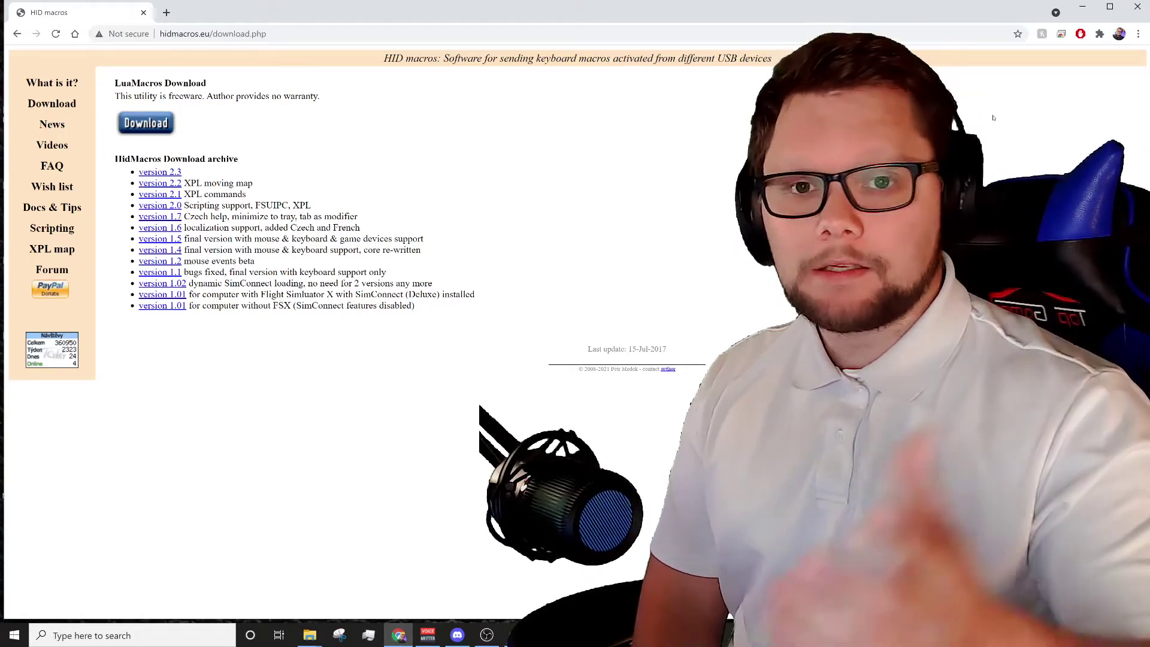
Close the browser, switch to HID macros and add a new macro
left_click(1138, 7)
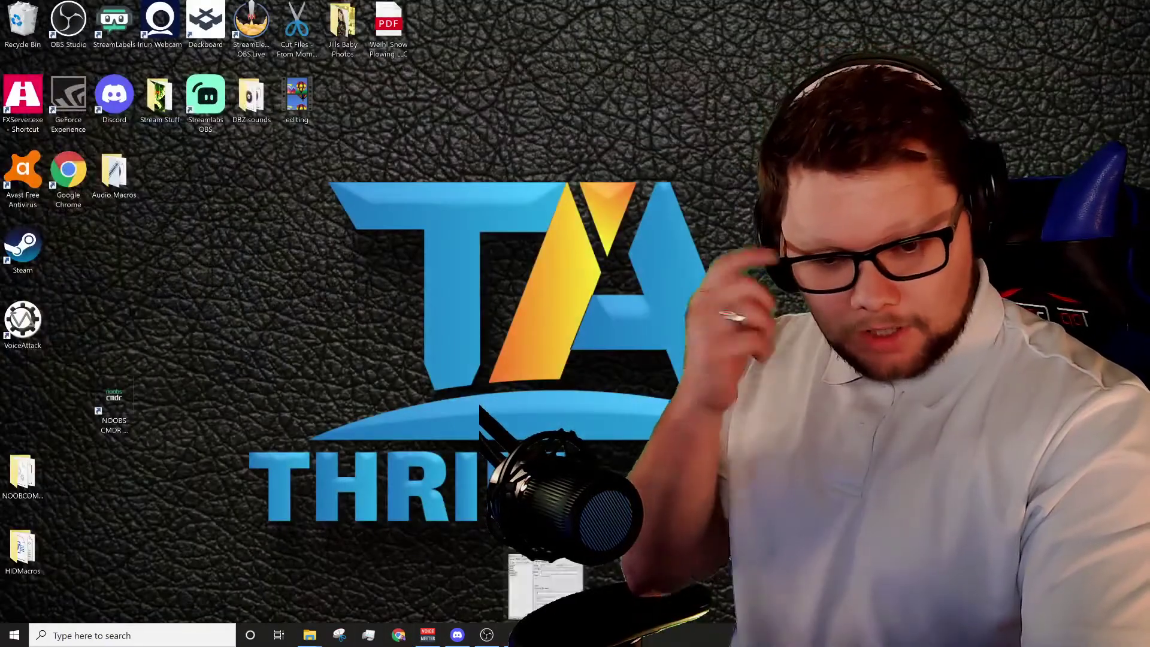
left_click(545, 635)
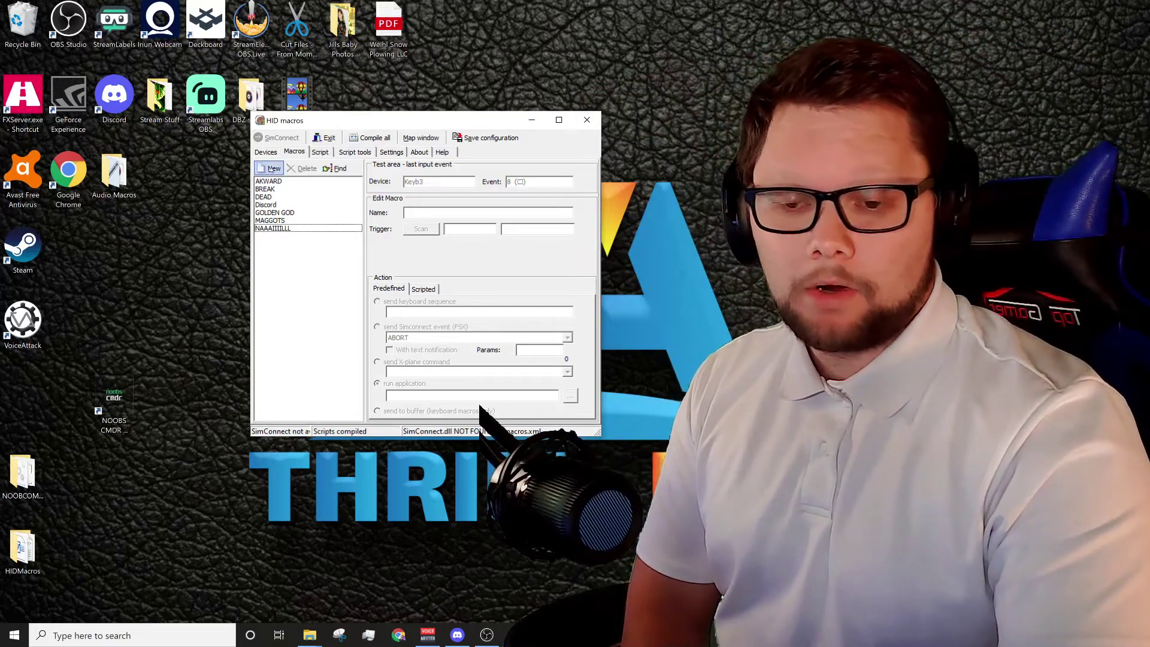
left_click(270, 168)
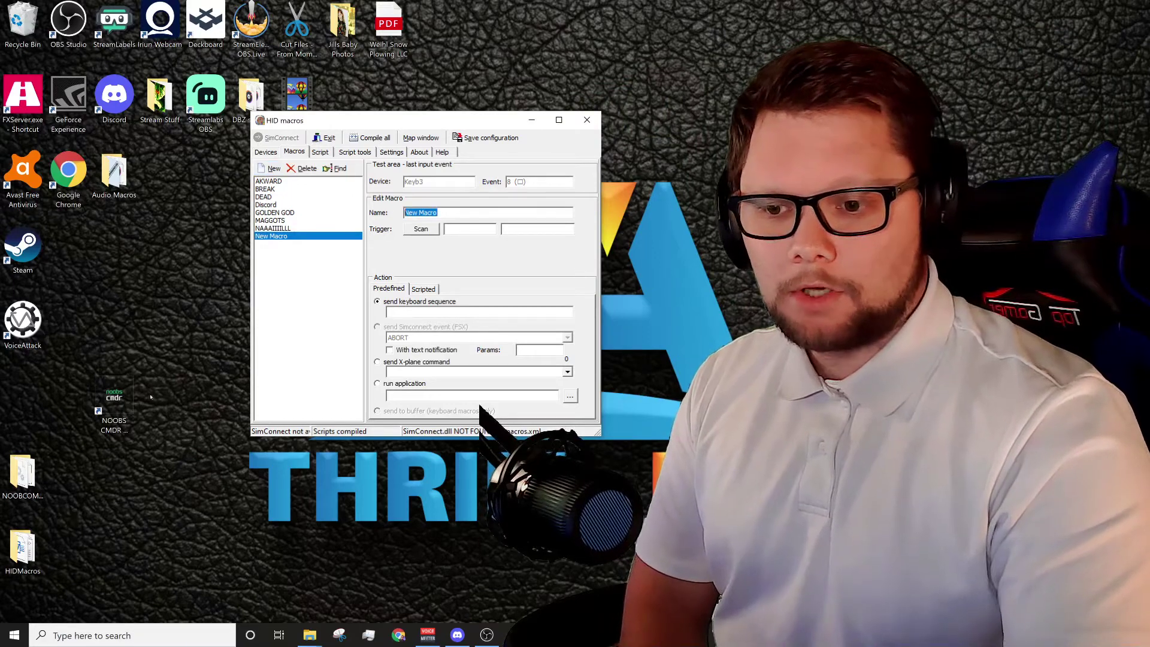
Open the DBZ sounds folder from the desktop, narrow its window and move it clear of the HID macros window
double_click(250, 96)
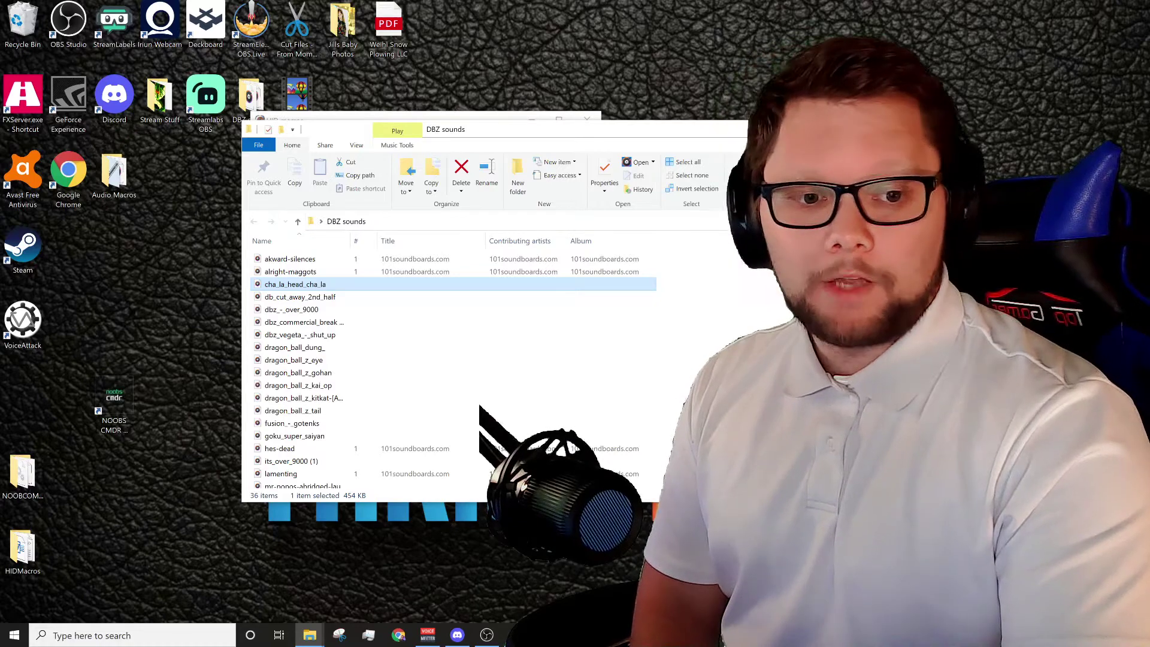
left_click_drag(758, 315, 674, 315)
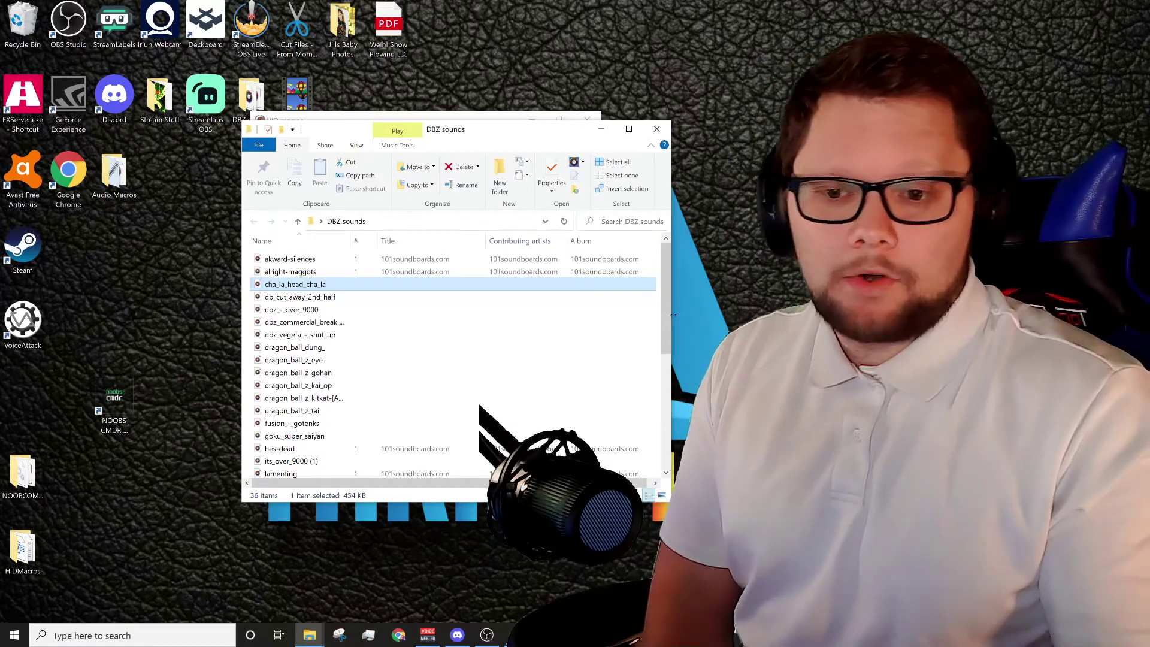
left_click_drag(510, 129, 806, 77)
Name the new macro 9000 and scan the Keyb3 key with code 12 as its trigger
left_click(464, 222)
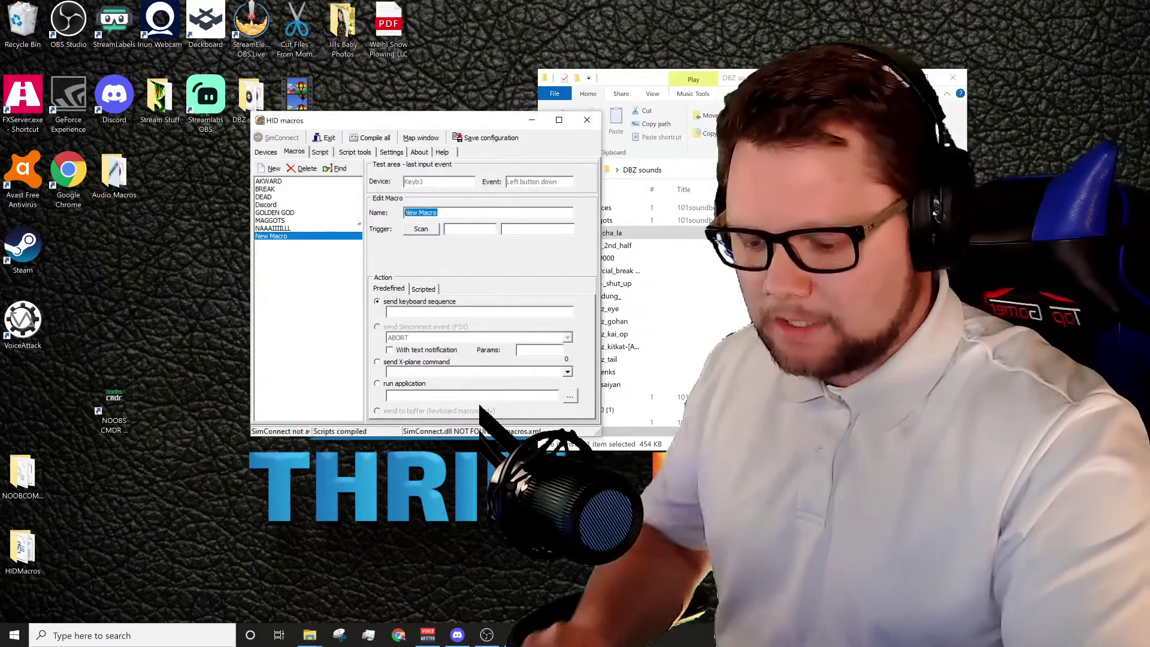
type("9000")
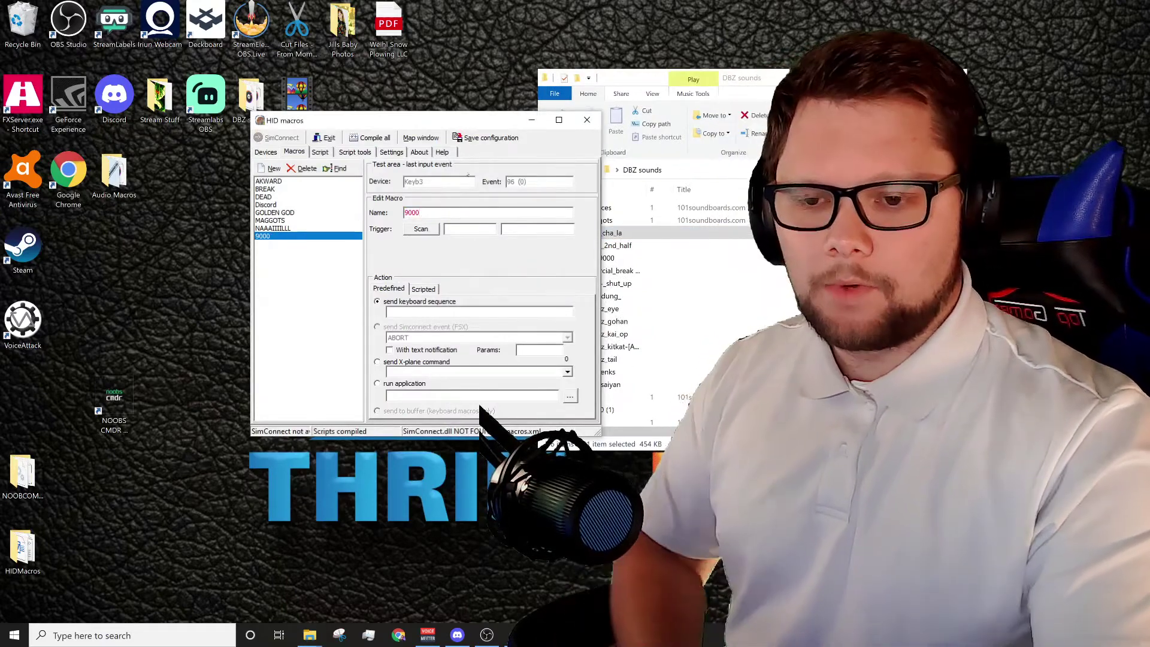
left_click(422, 229)
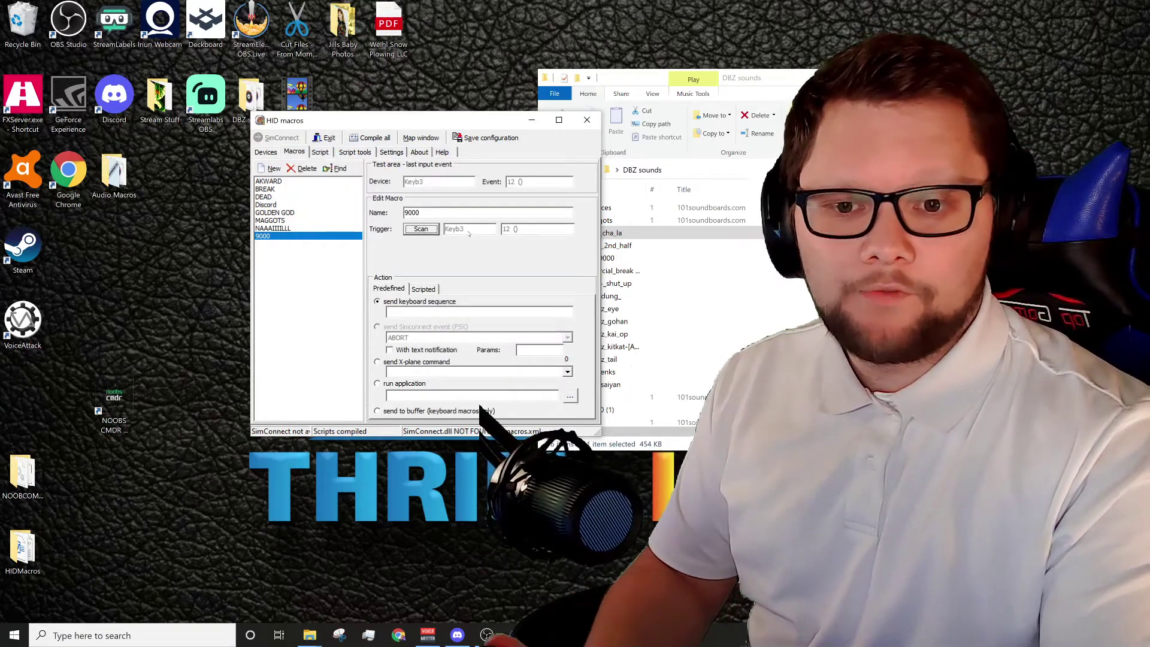
Rescan the 9000 macro's trigger with the numpad 5 key on Keyb1, and scan the Keyb3 key with code 12 again
left_click(421, 230)
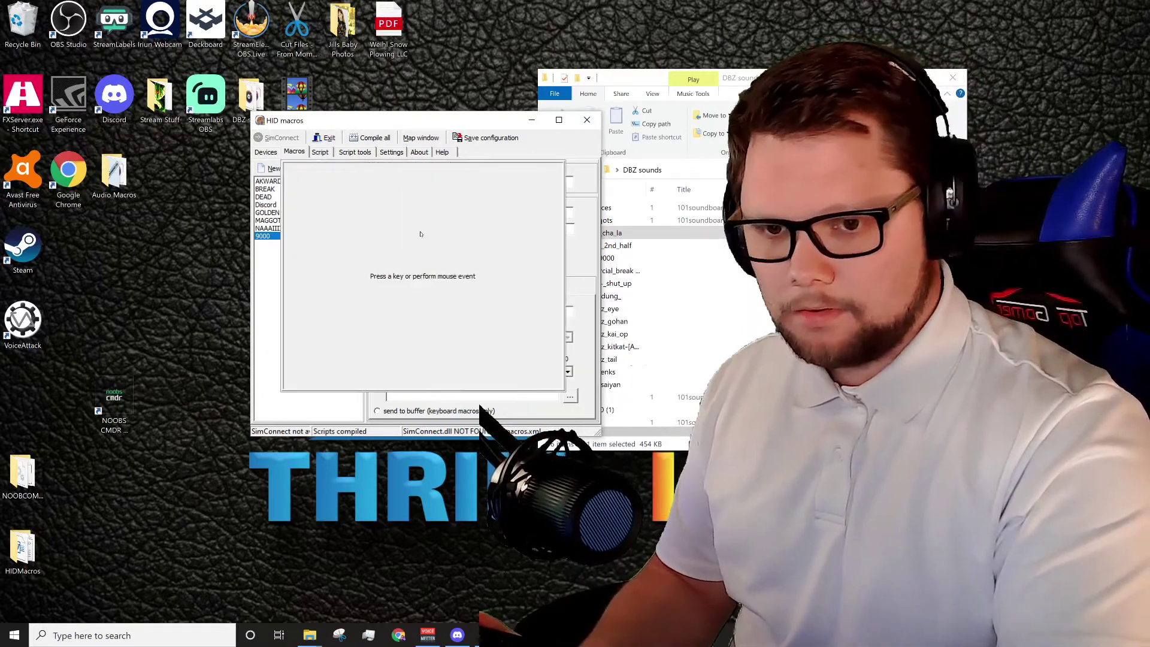
key("KP_5")
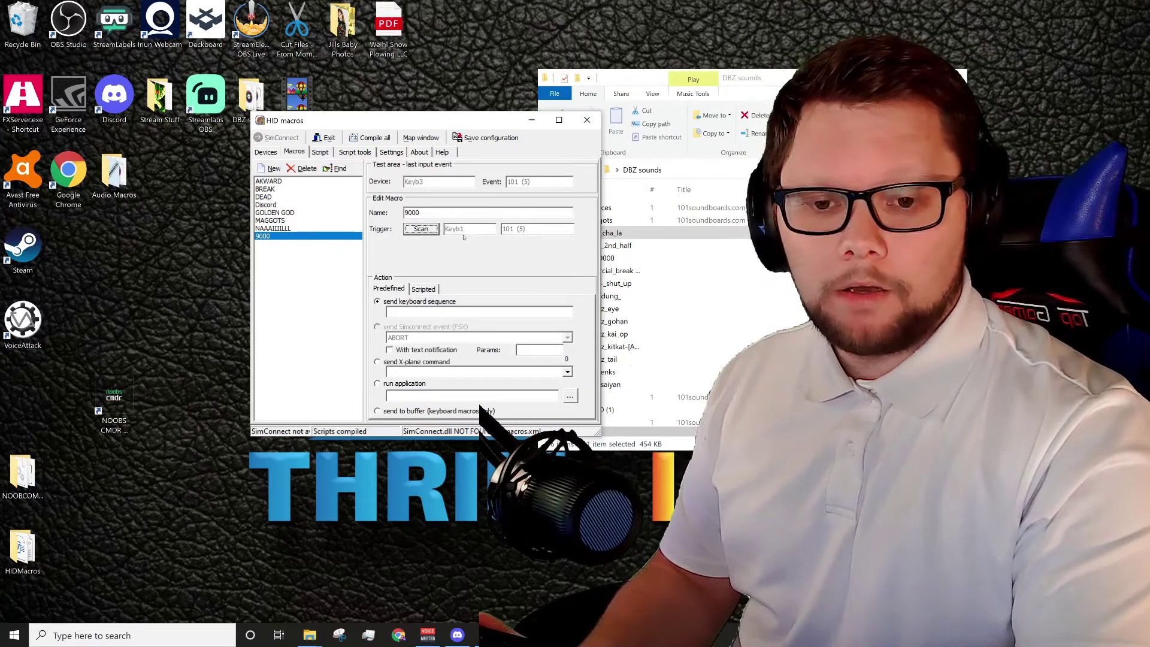
left_click(422, 229)
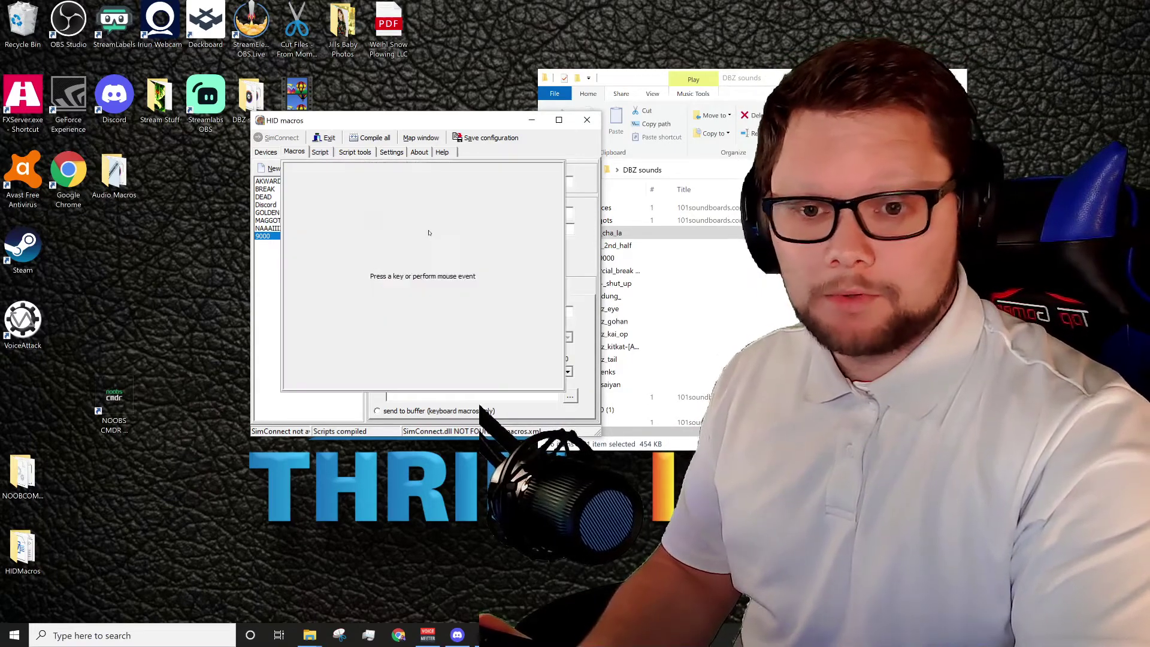
key("KP_Begin")
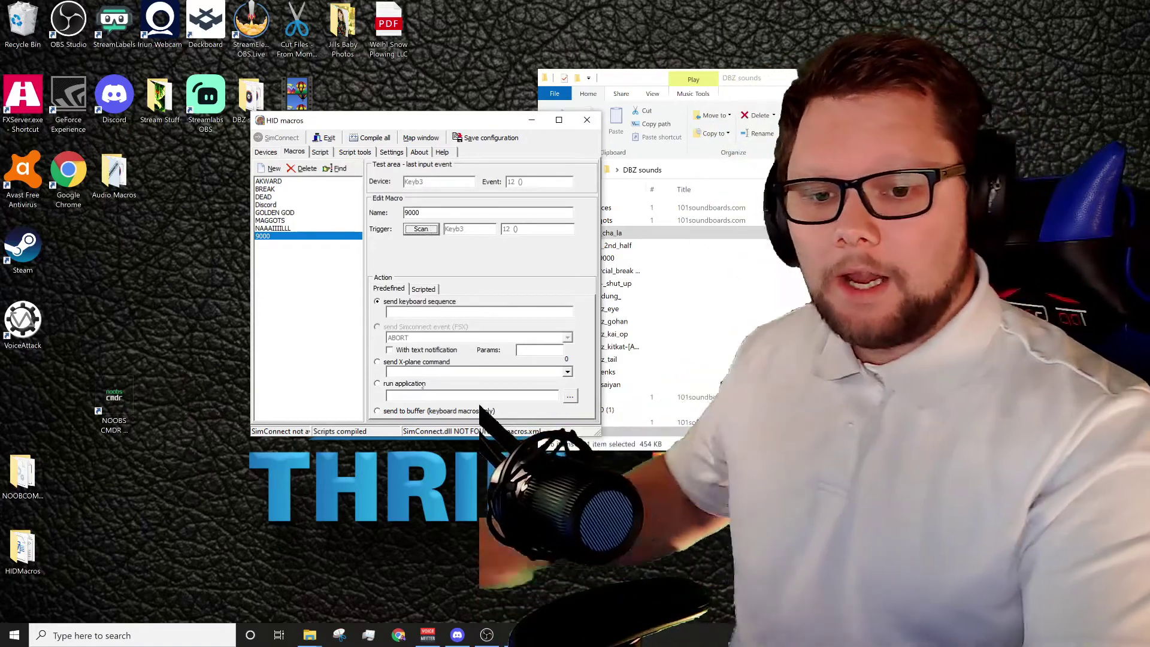
Set the 9000 macro's action to run application and browse to the DBZ sounds folder on the Desktop
left_click(378, 384)
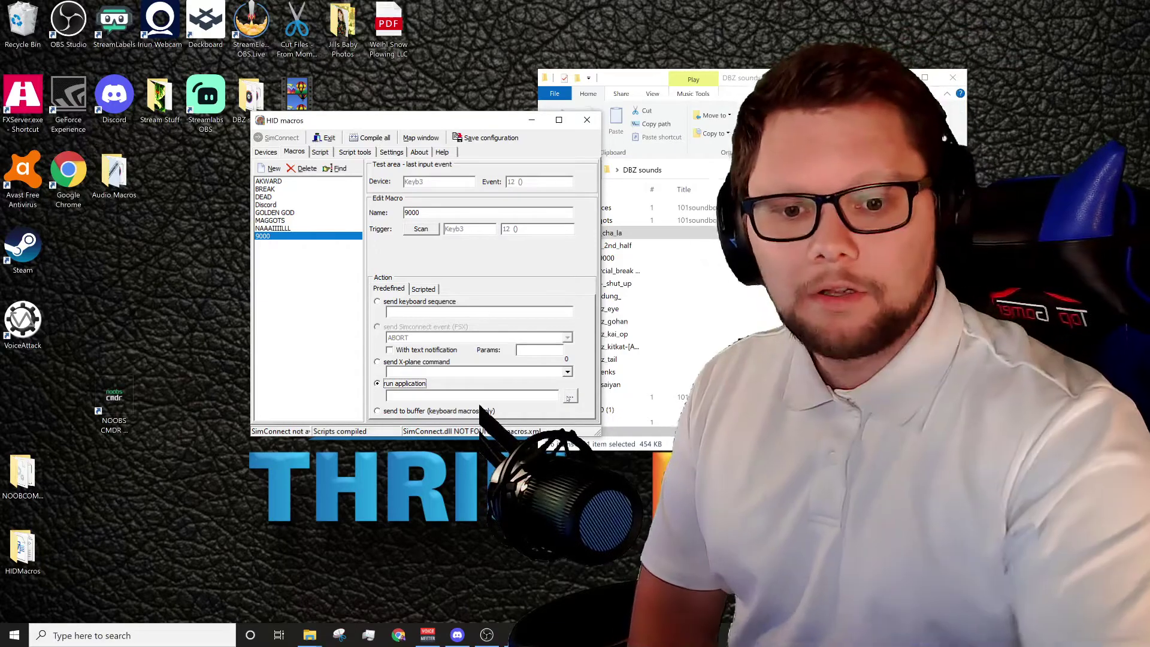
left_click(569, 397)
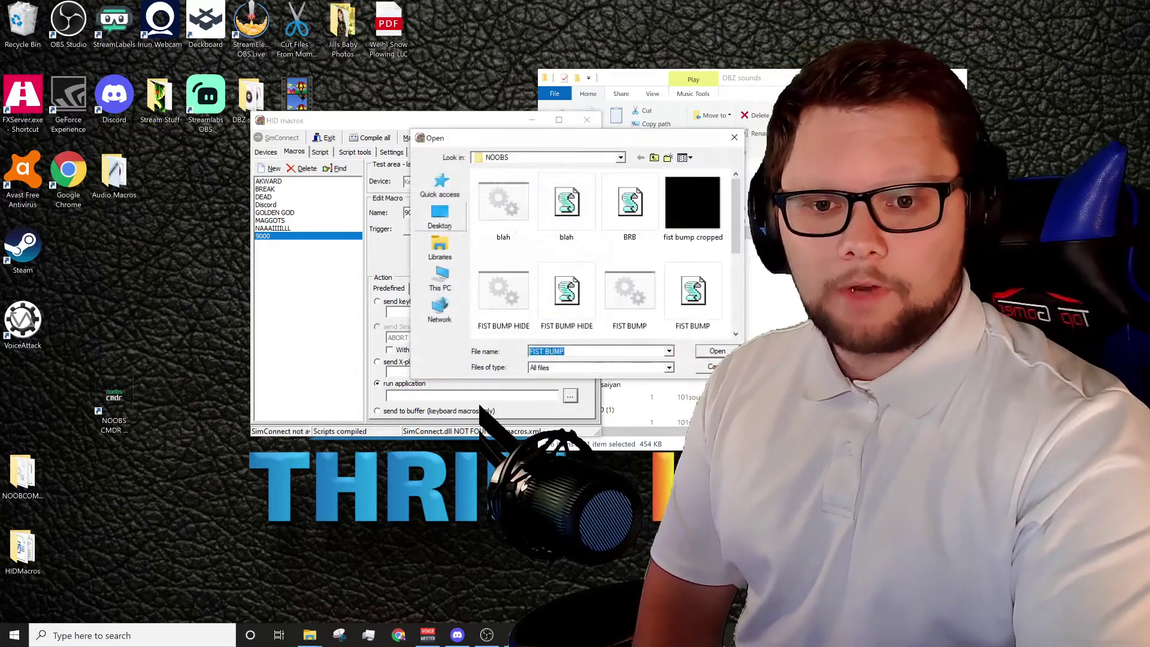
left_click(441, 209)
scroll(531, 255, "down", 5)
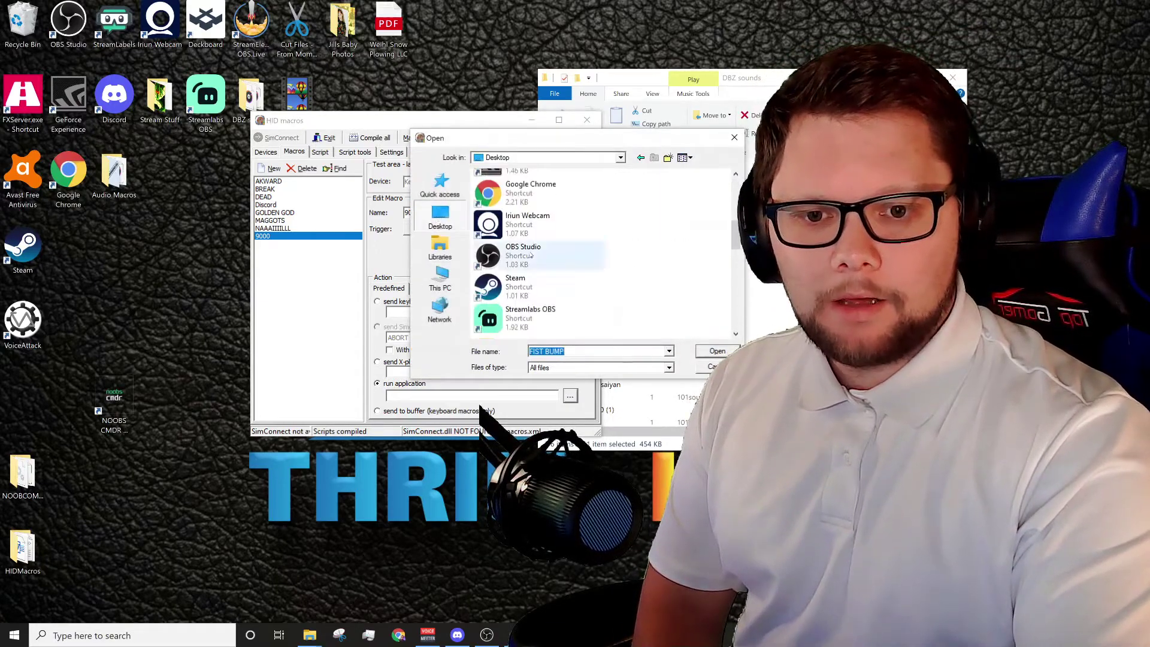
double_click(525, 250)
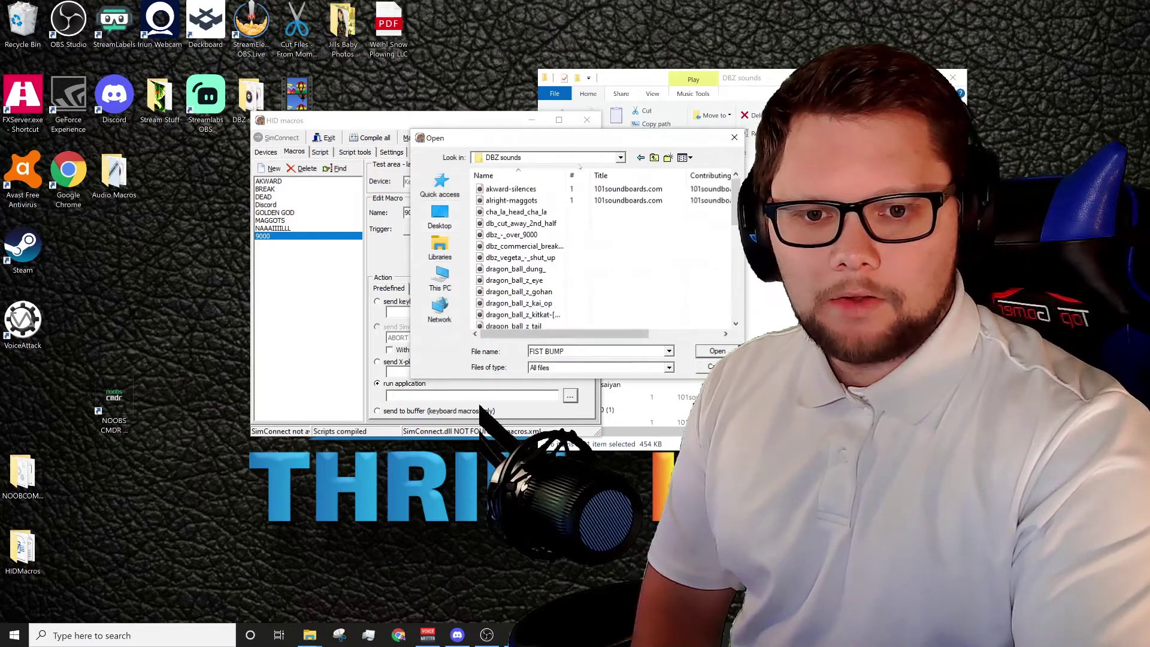
Try the Applications file filter, restore it to All files, and choose dbz_-_over_9000 as the file the macro runs
left_click_drag(509, 138, 306, 121)
left_click(465, 351)
left_click(362, 367)
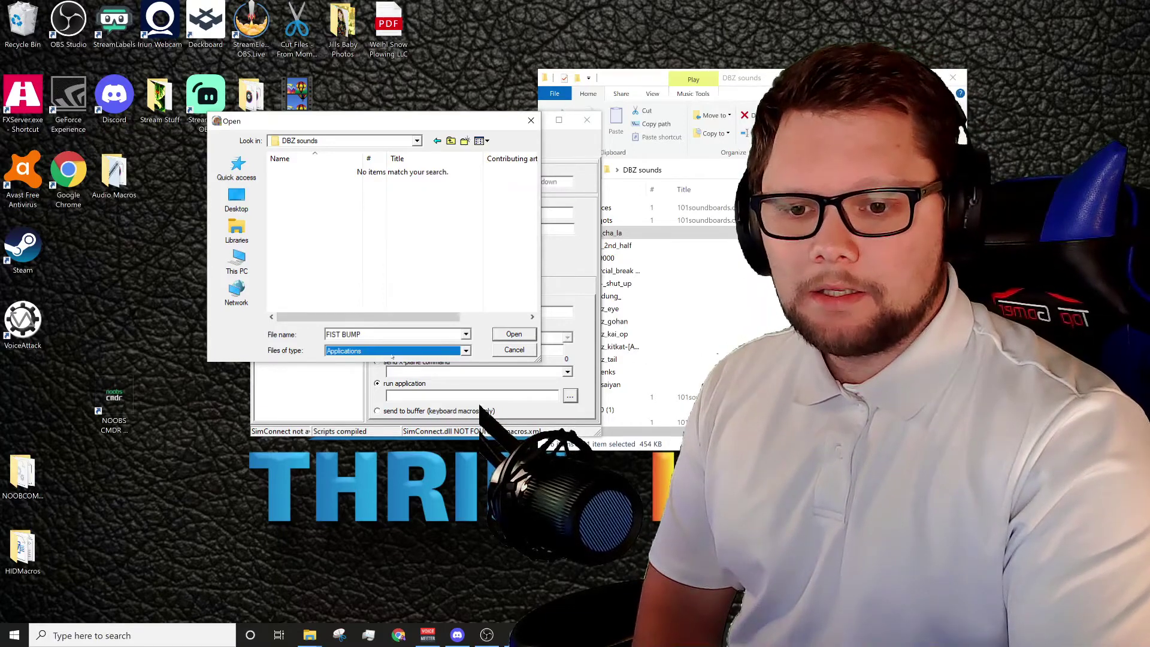
left_click(465, 351)
left_click(362, 359)
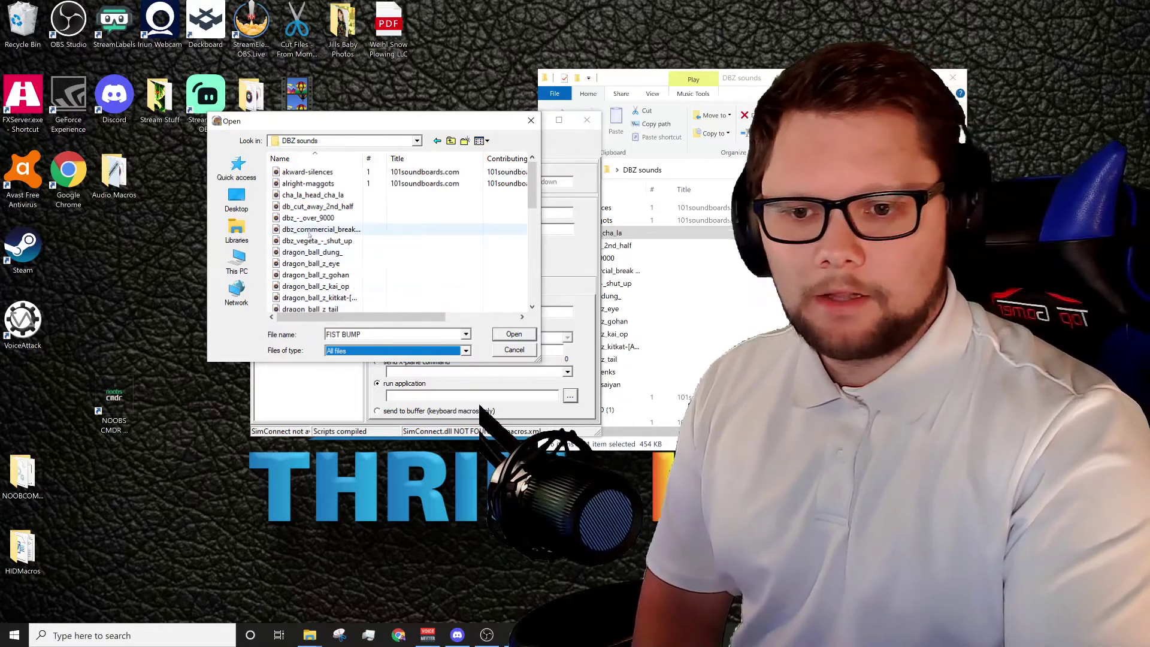
left_click(308, 219)
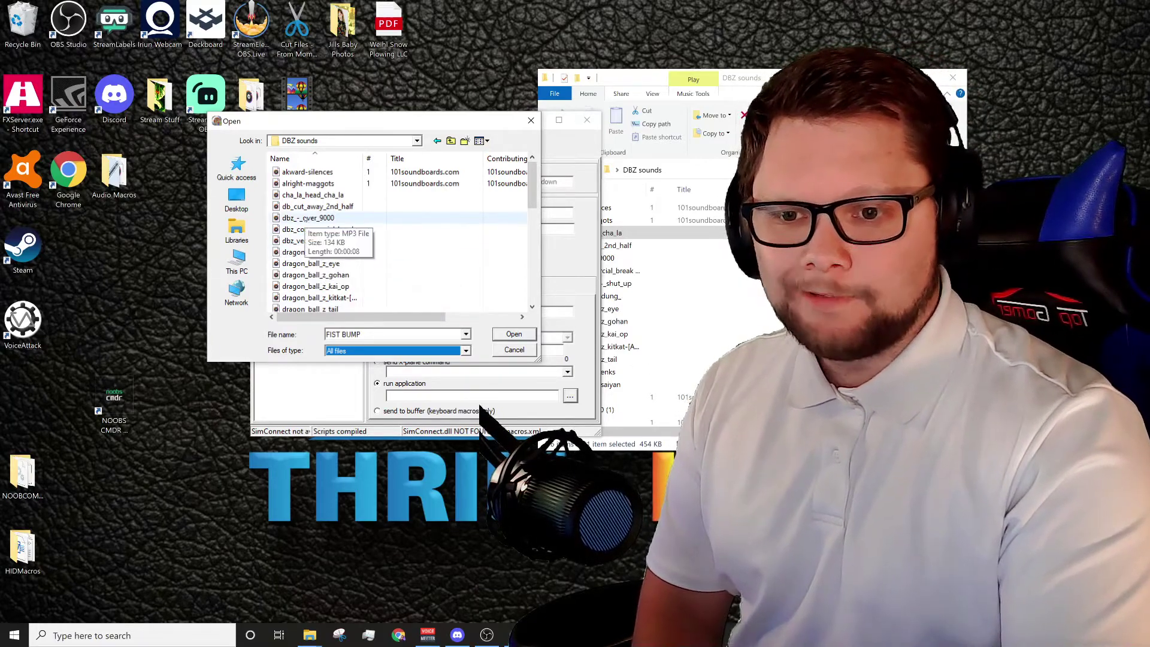
left_click(506, 335)
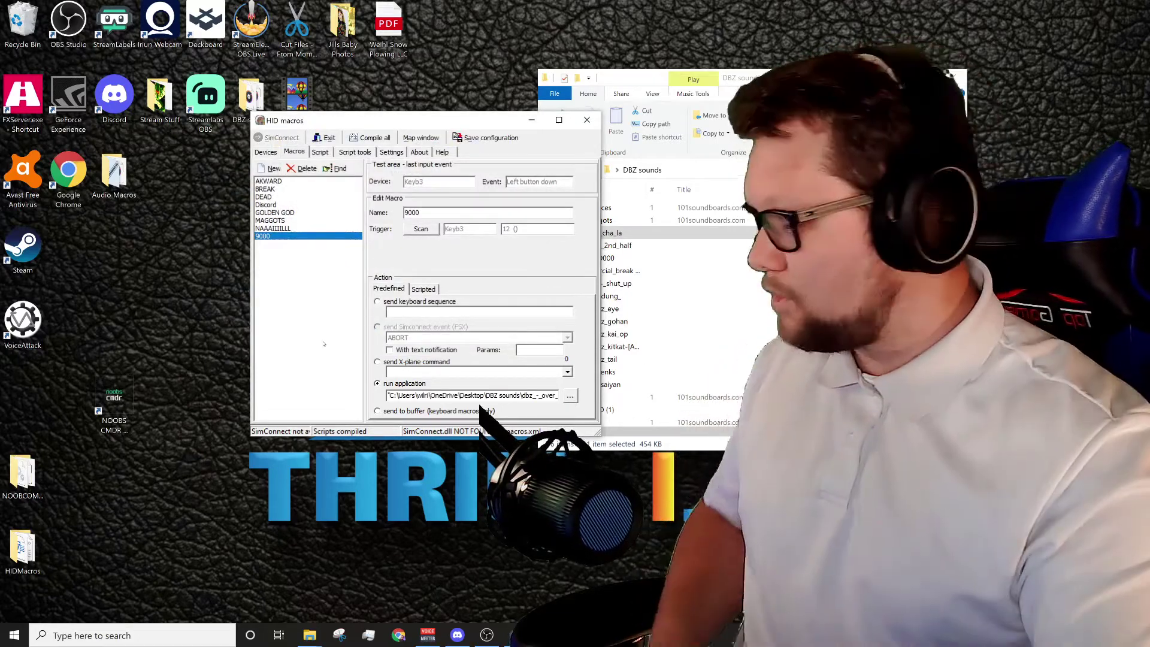
Test the 9000 macro with its trigger key and minimize the music player
key("KP_Begin")
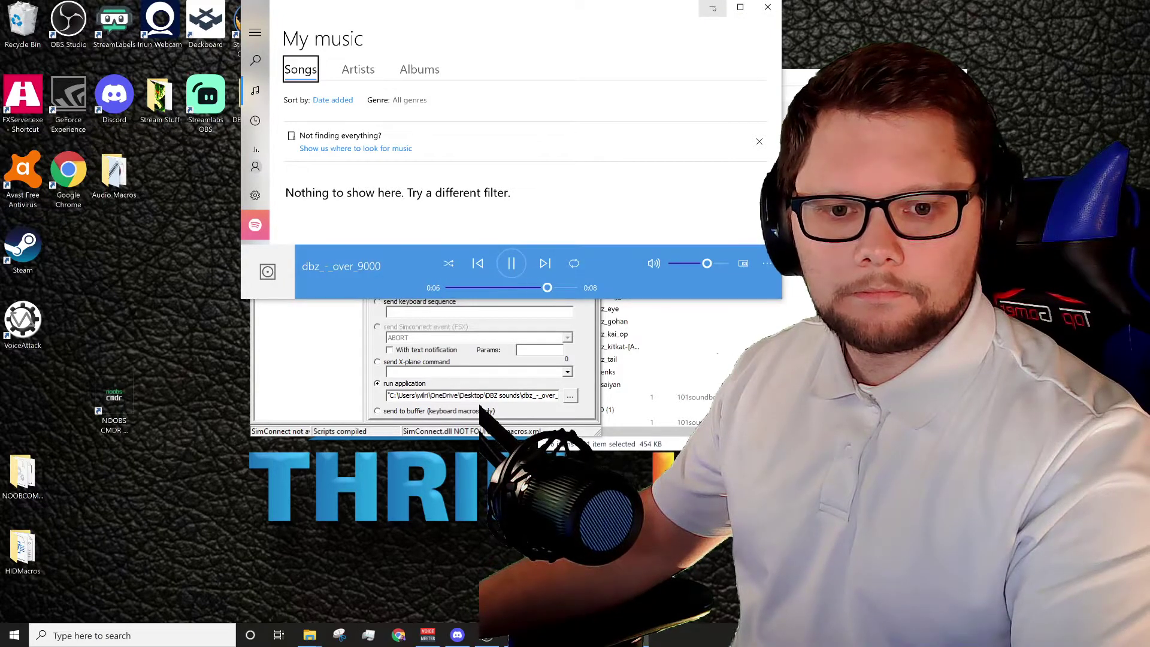
left_click(713, 9)
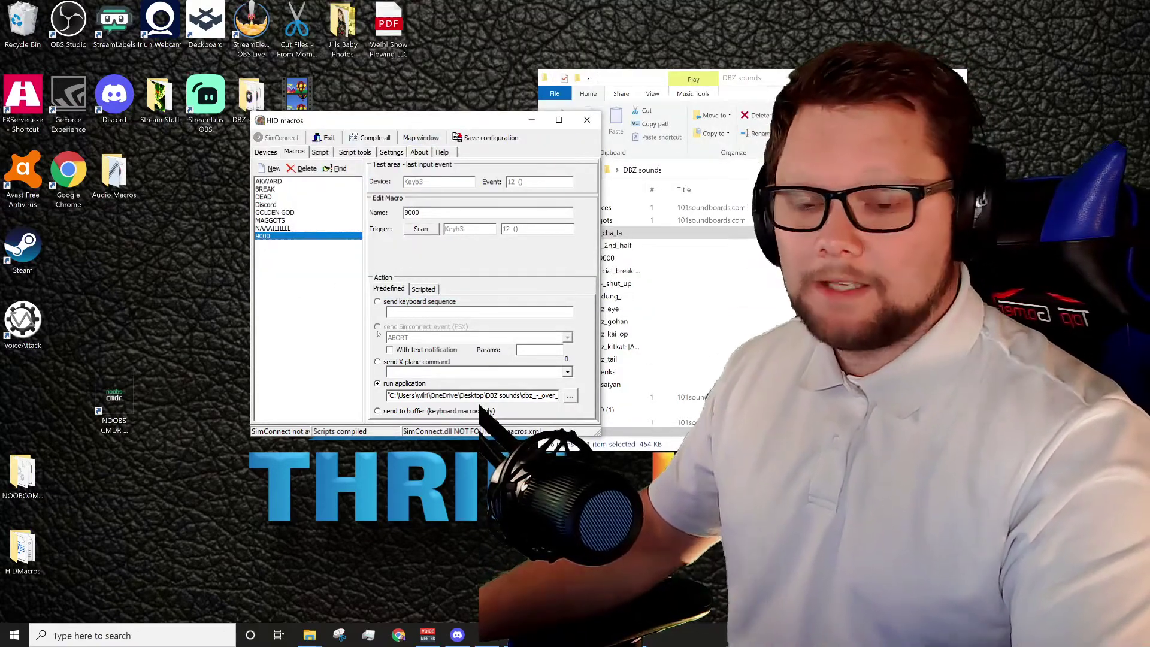
Review the triggers and sound files assigned to the listed macros, including GOLDEN GOD, NAAAIIIILLL, BREAK and 9000
left_click(266, 189)
left_click(274, 213)
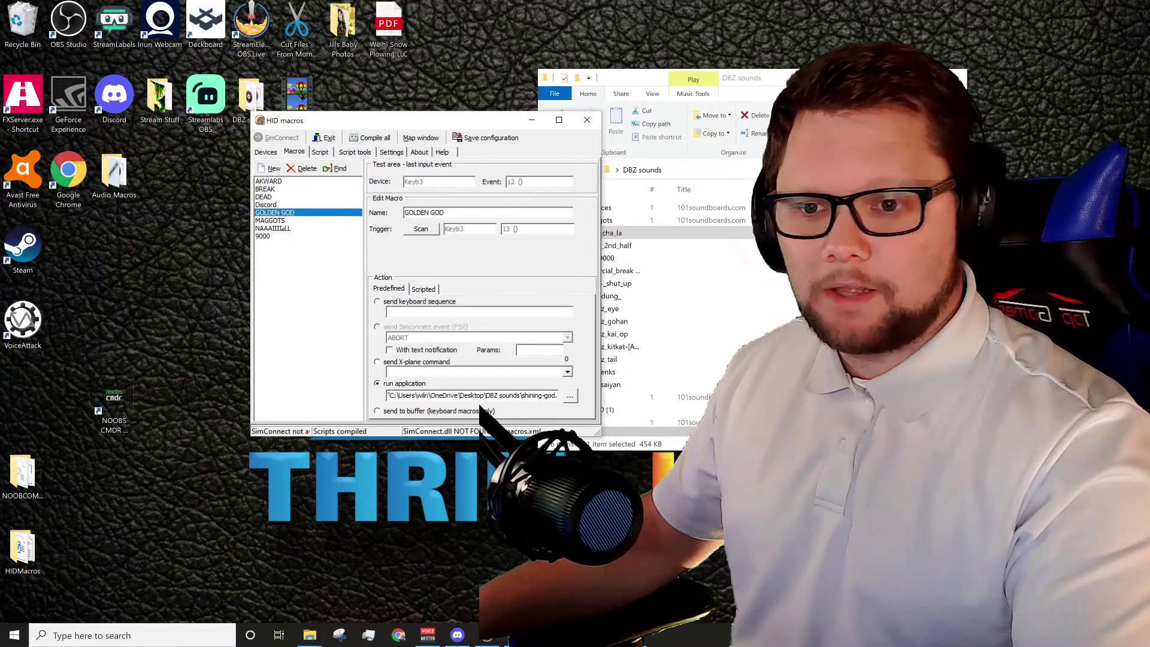
left_click(270, 221)
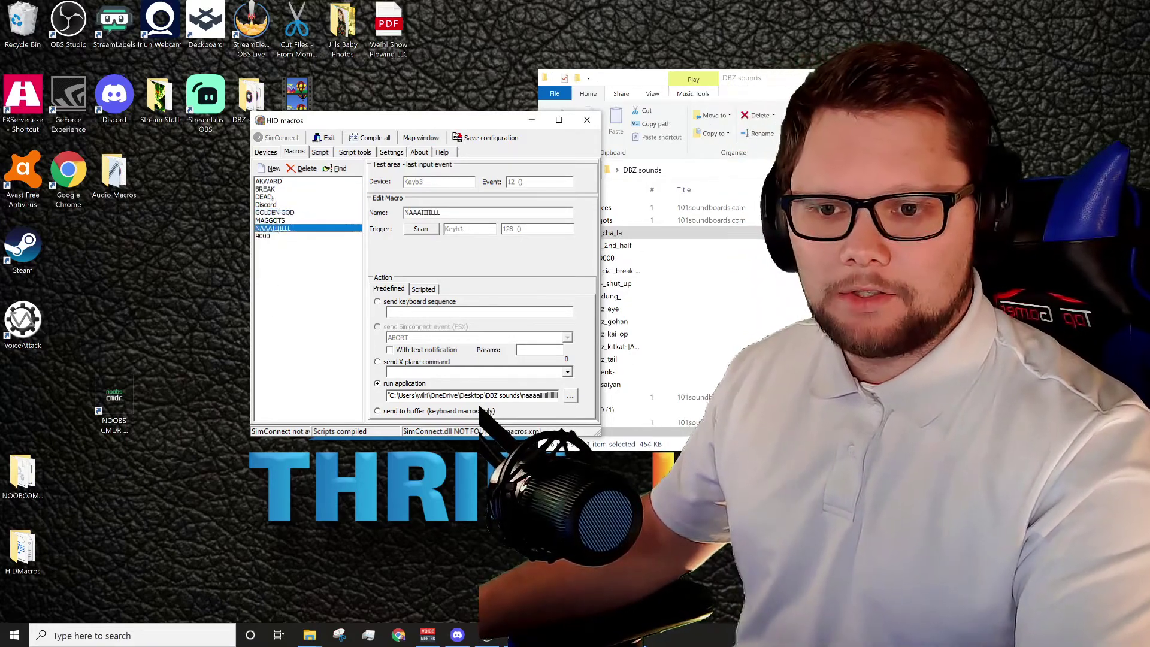
left_click(268, 181)
left_click(272, 189)
left_click(264, 237)
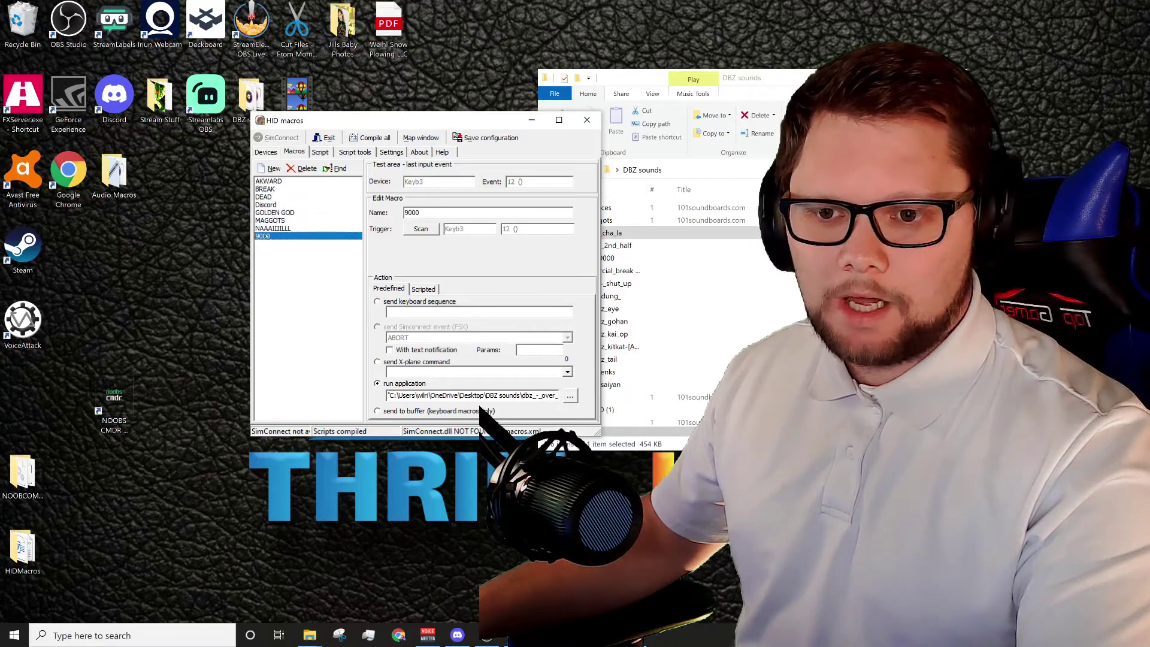
left_click(270, 229)
left_click(273, 214)
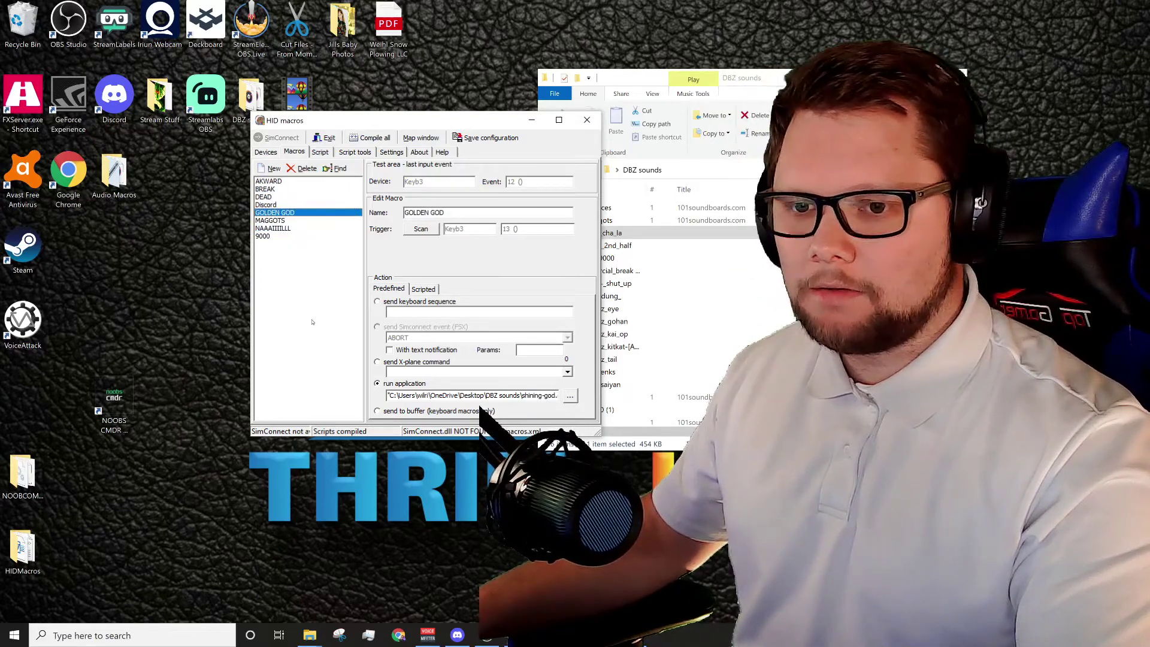
Test the GOLDEN GOD macro, then the BREAK macro with HID macros minimized, using their trigger keys, and dismiss the music player each time
key("Return")
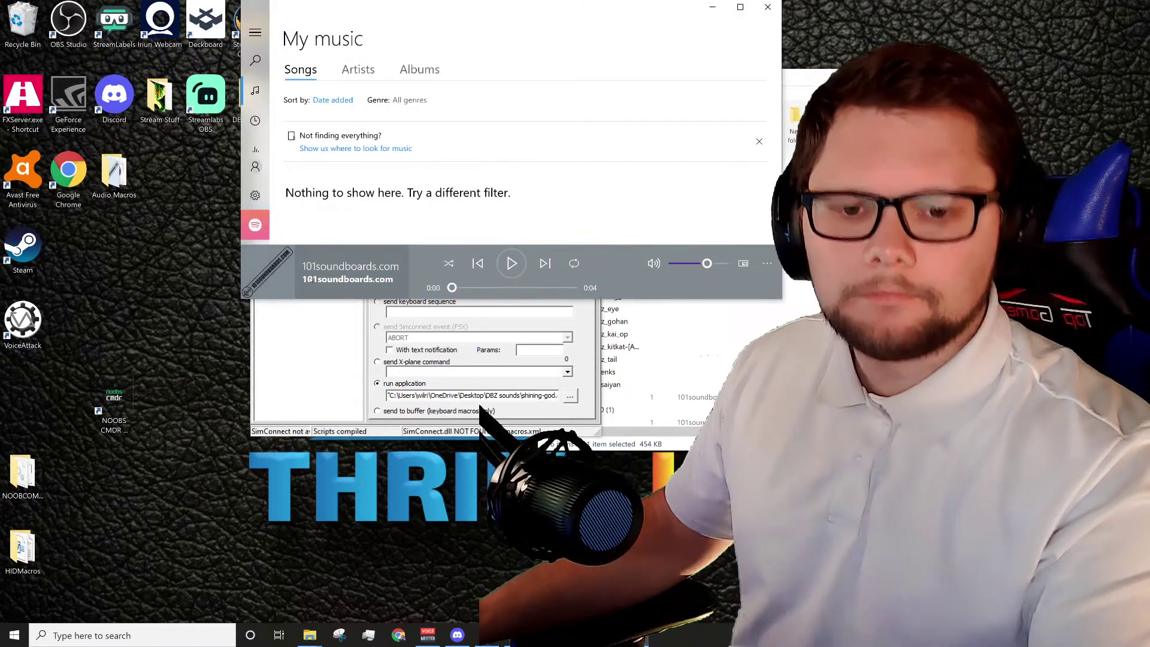
left_click(768, 7)
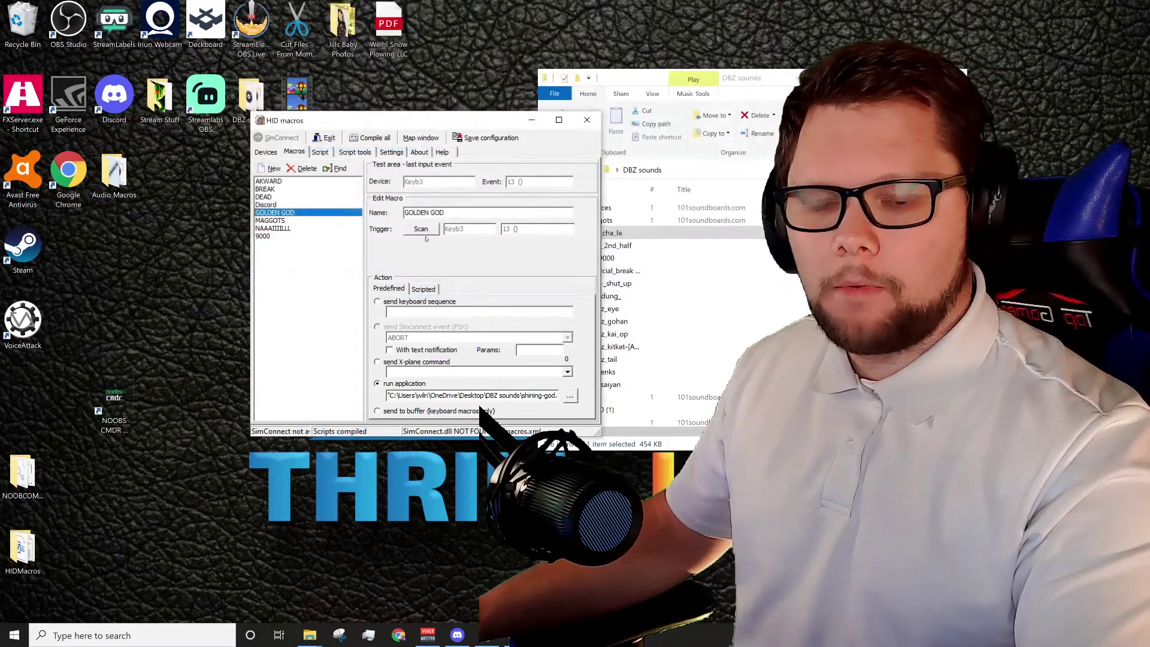
left_click(531, 120)
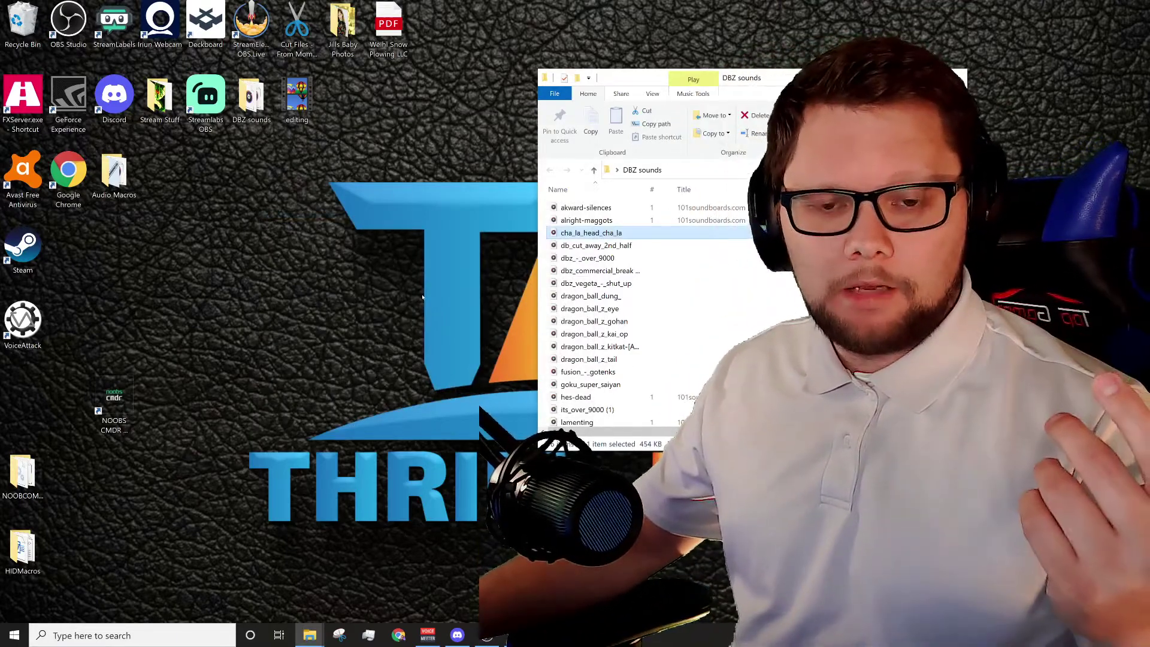
key("1")
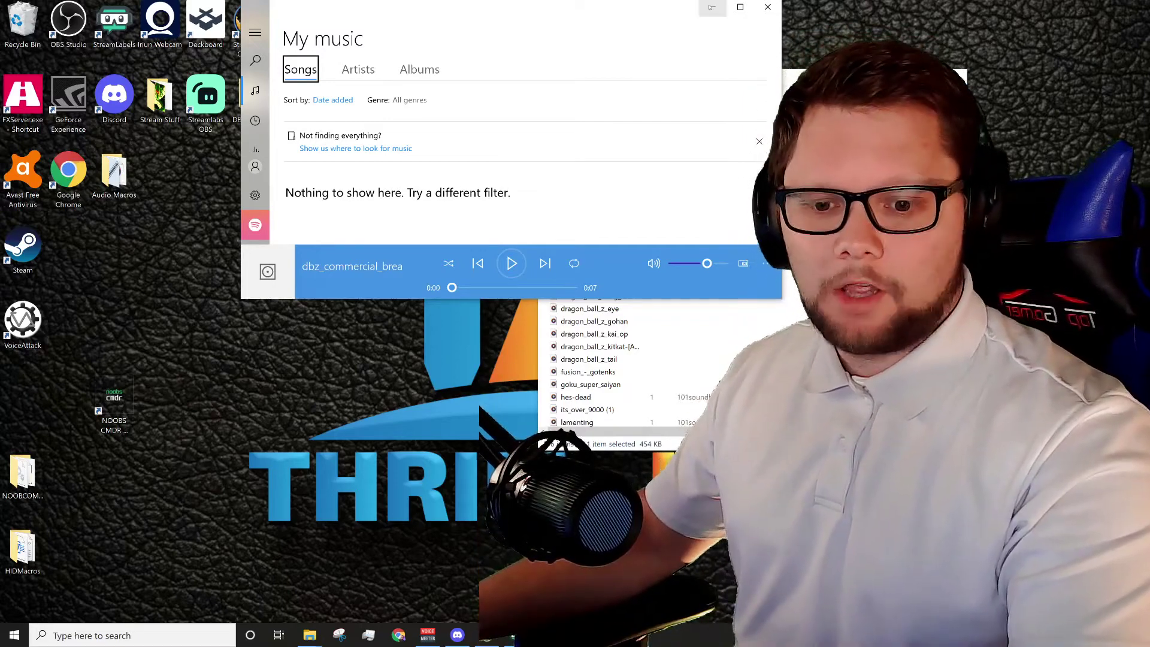
left_click(711, 7)
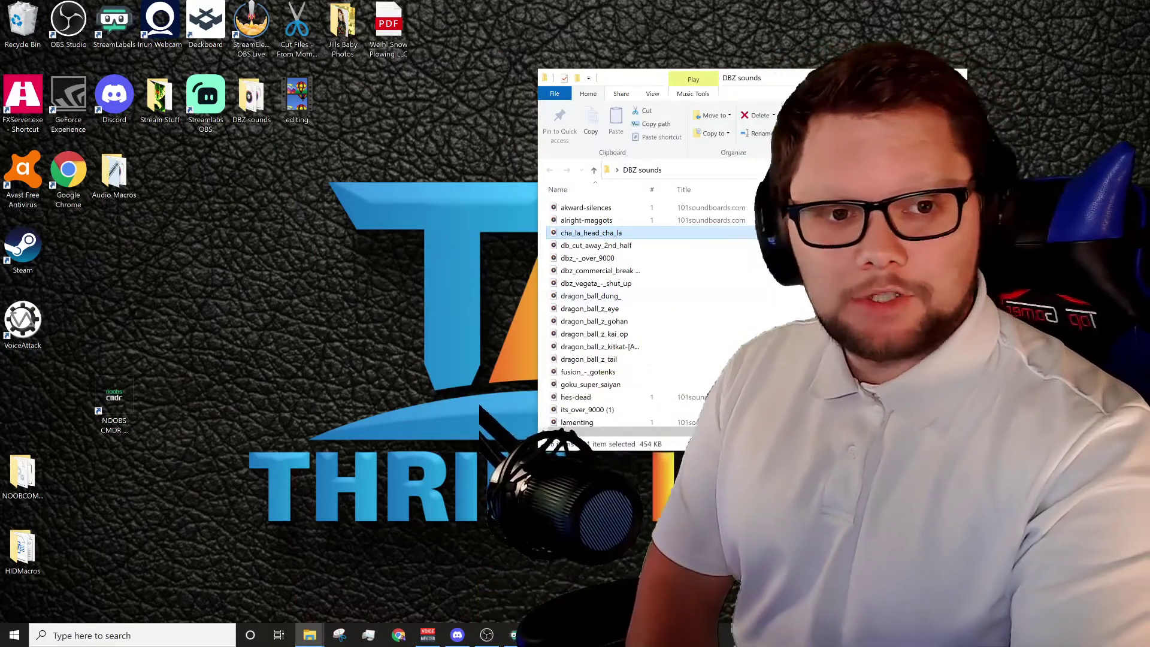
Put away the DBZ sounds folder, switch to NOOBS CMDR and add a Scene command that switches to GAMING
left_click(898, 78)
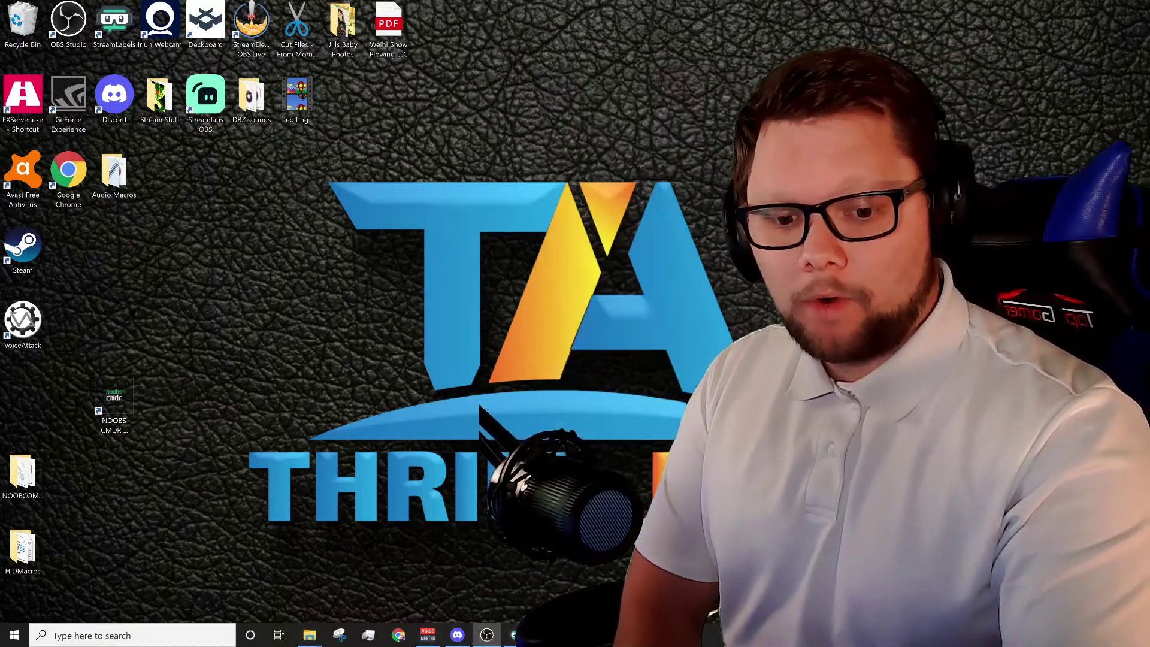
left_click(574, 635)
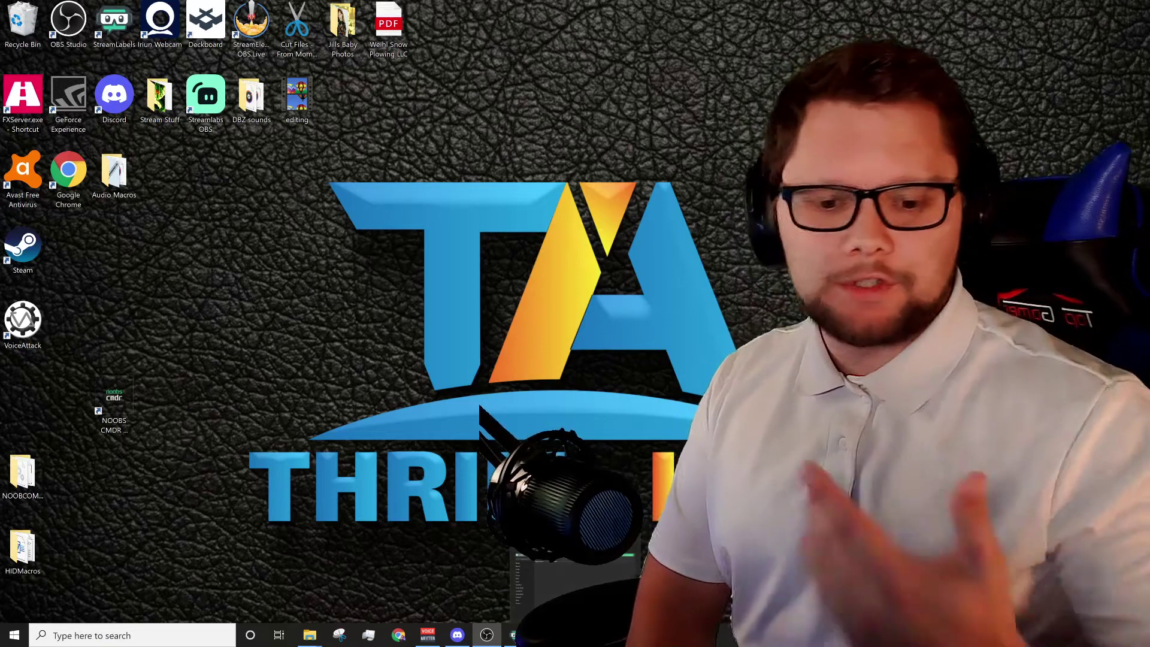
double_click(114, 404)
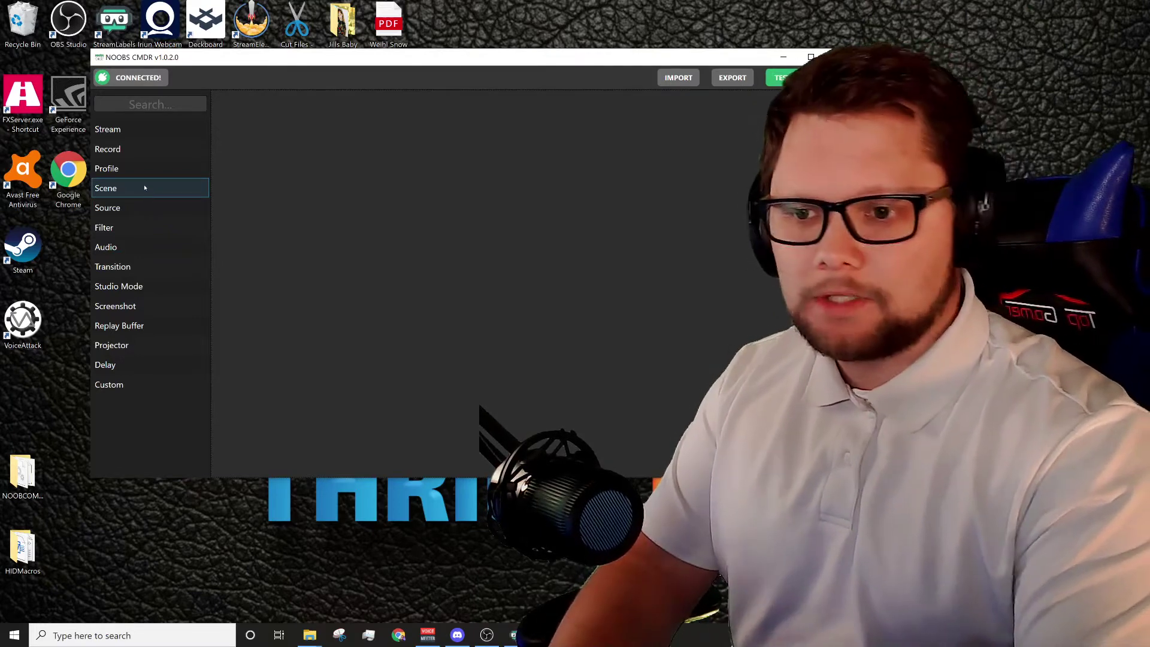
left_click(150, 189)
left_click(333, 118)
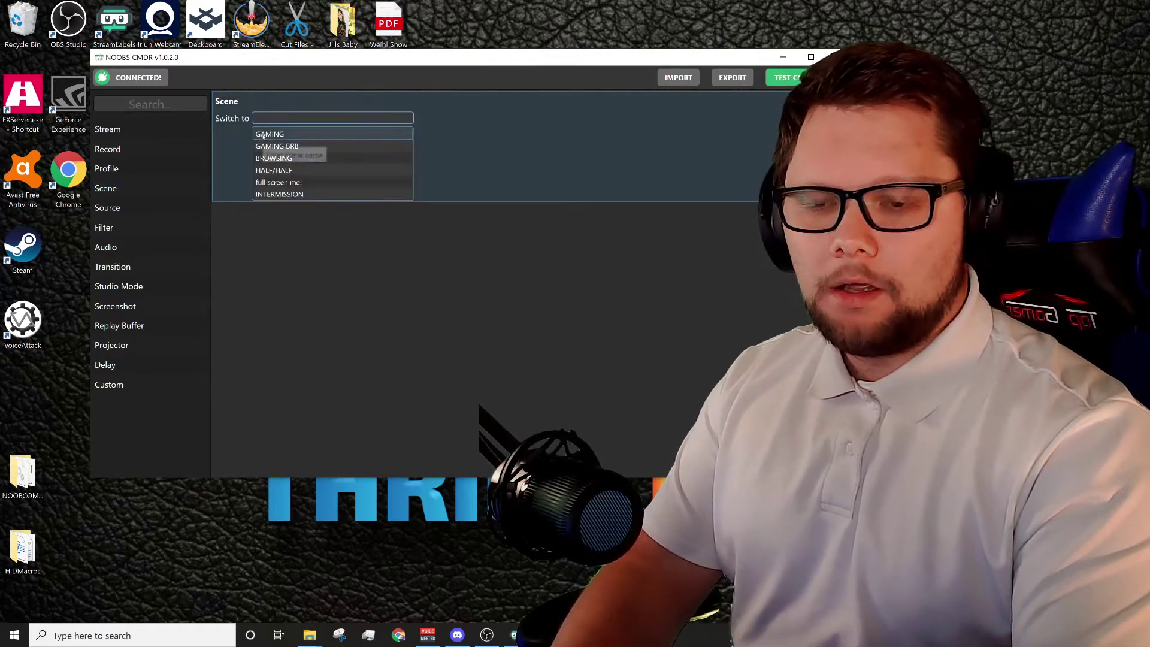
left_click(273, 133)
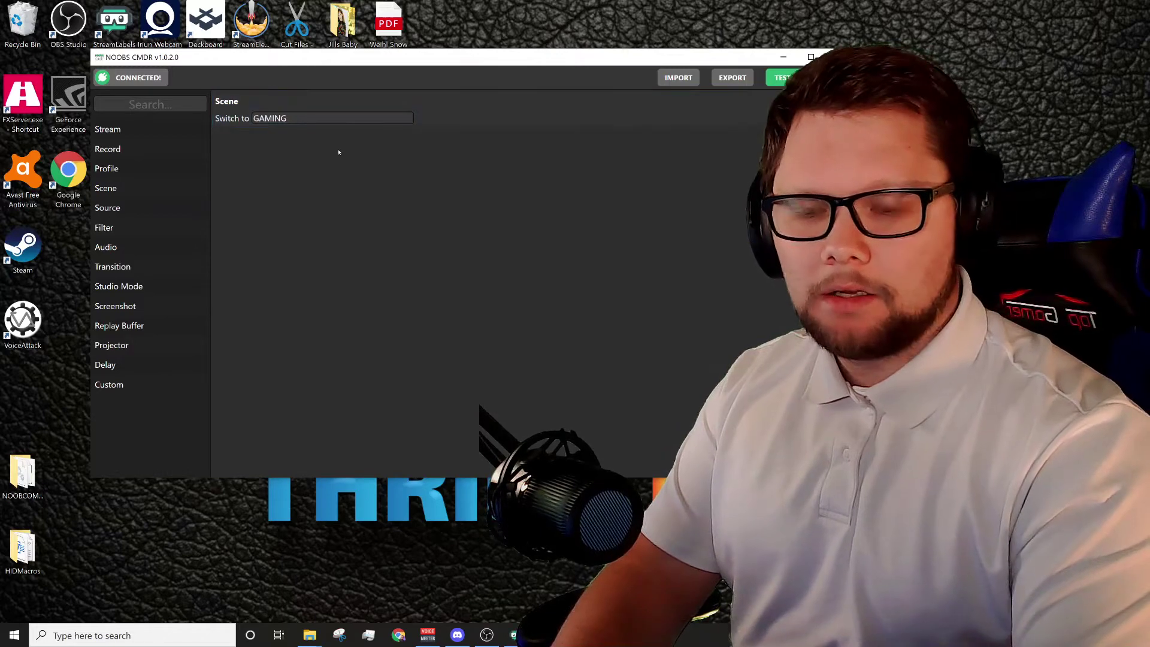
Try exporting the scene command as a VBS script named GAMING SCENE in the NOOBS documents folder
left_click(731, 81)
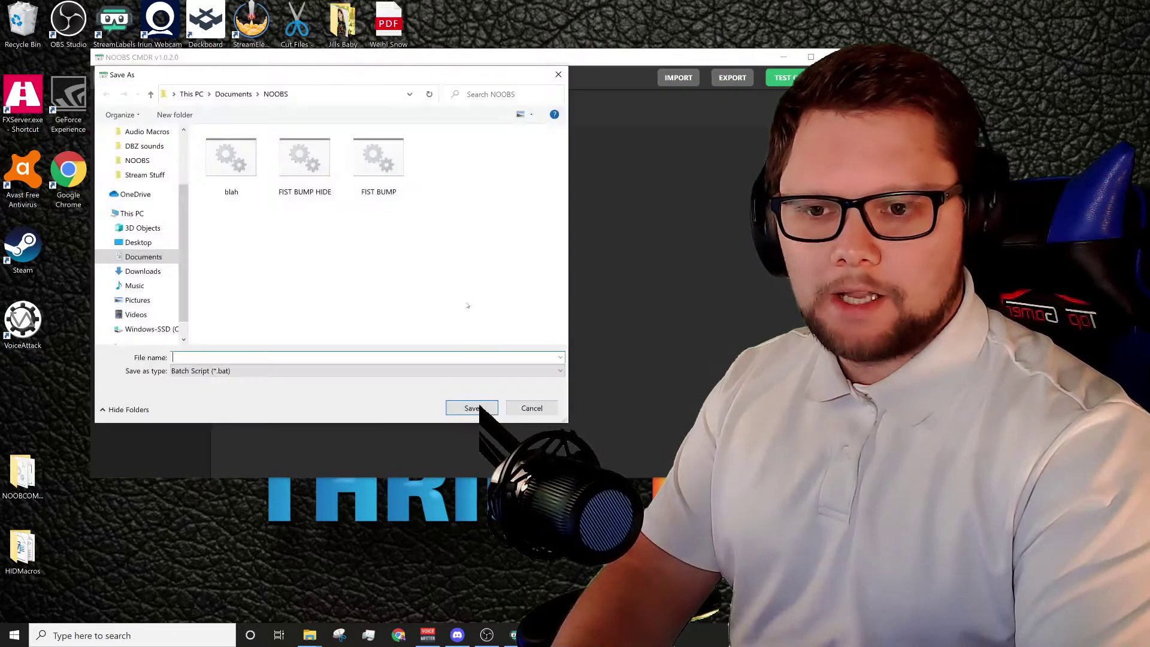
left_click(225, 373)
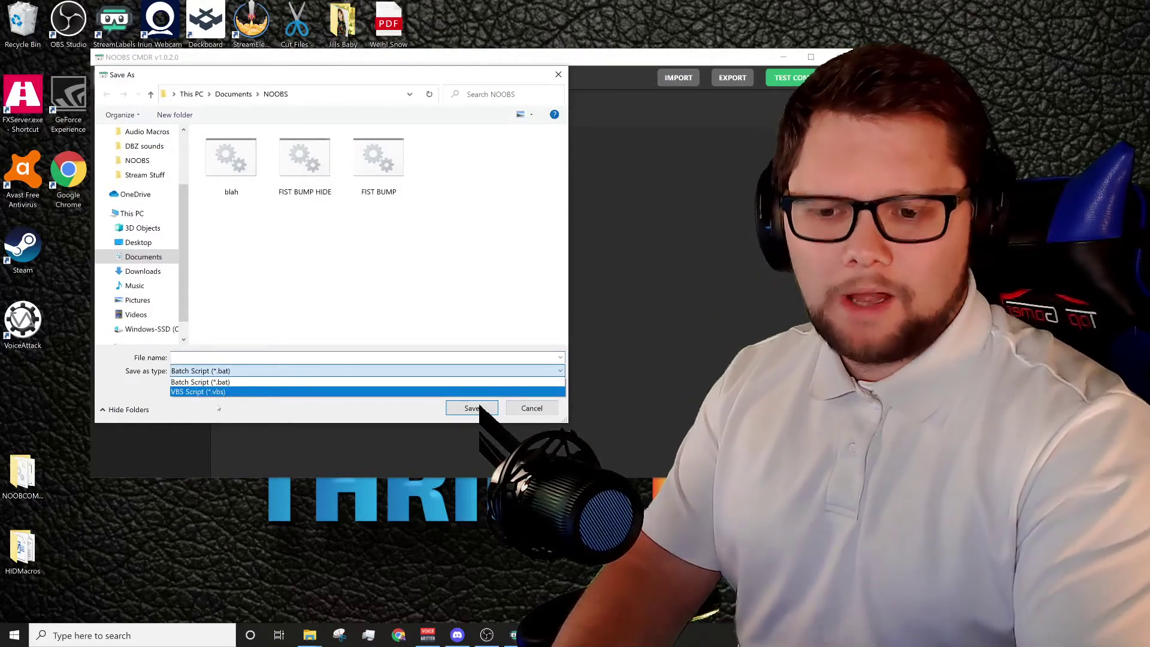
left_click(229, 391)
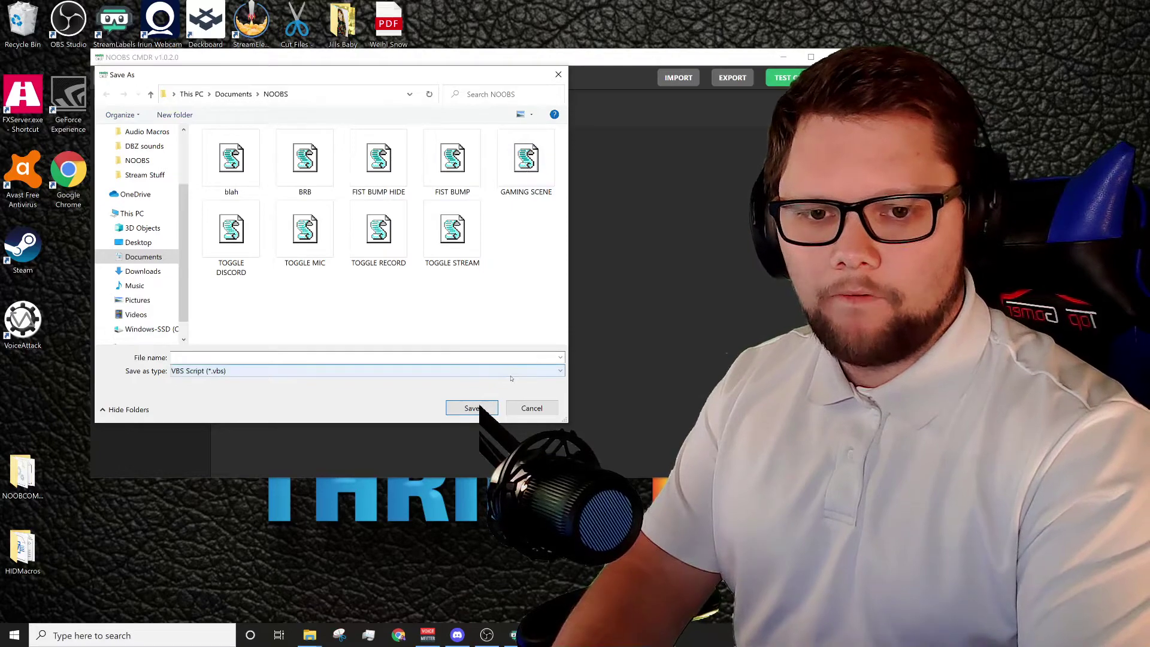
left_click(527, 175)
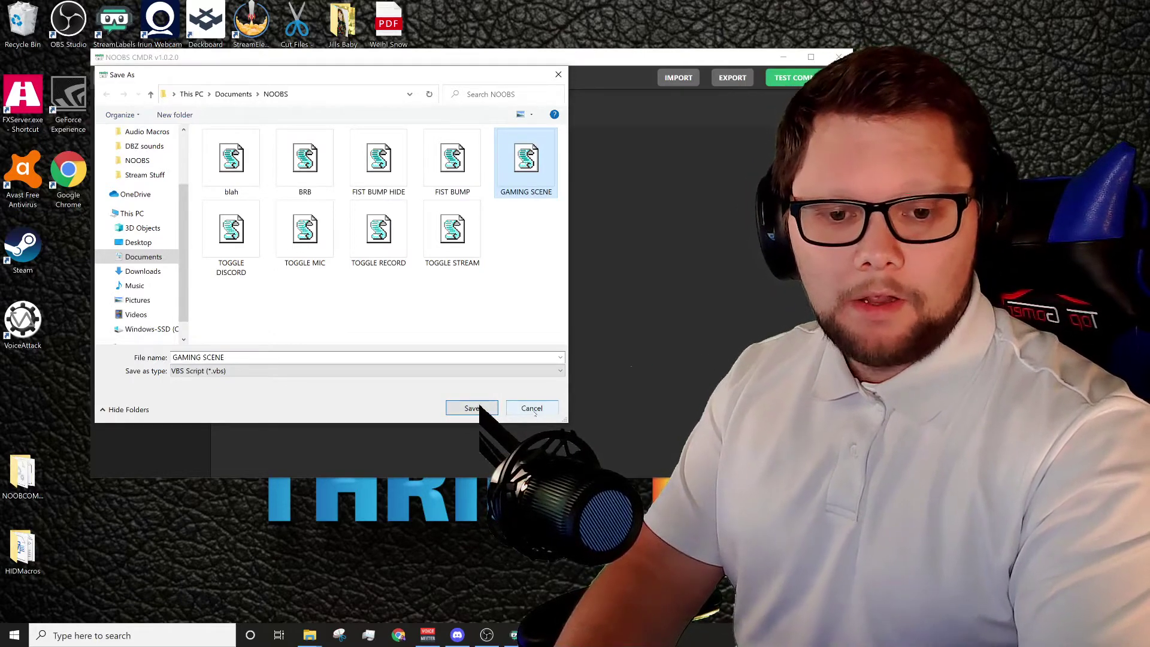
left_click(535, 413)
Switch to HID macros and create a macro named gaming, triggered by Page Up on the Keyb3 keyboard
left_click_drag(242, 61, 241, 37)
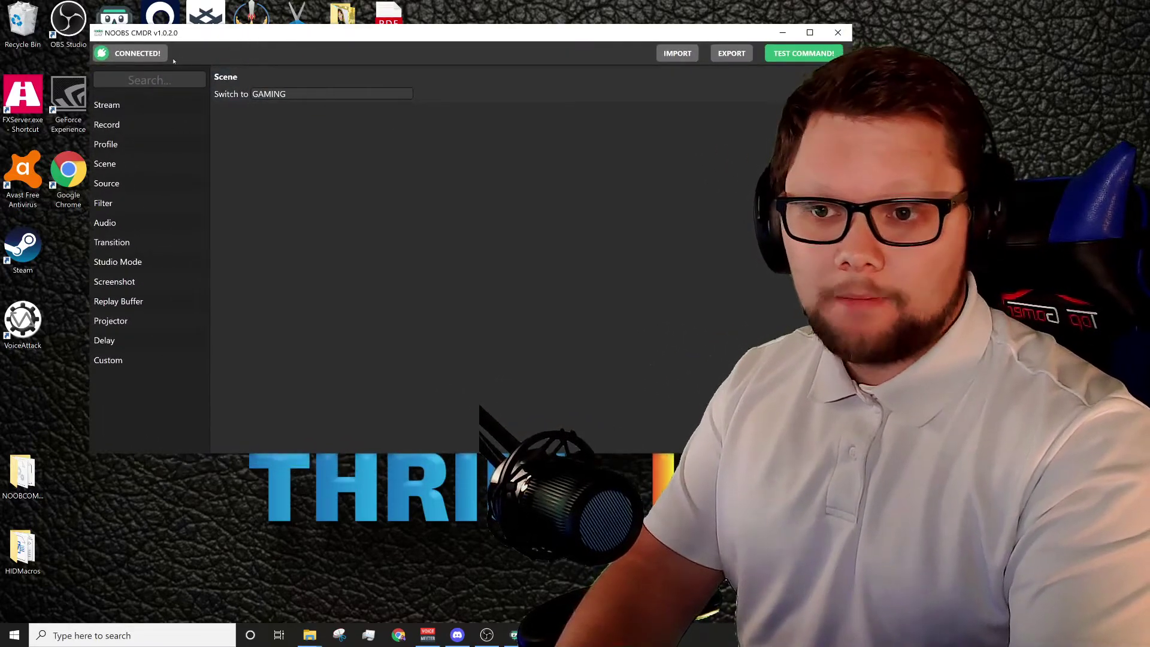
left_click_drag(404, 37, 408, 81)
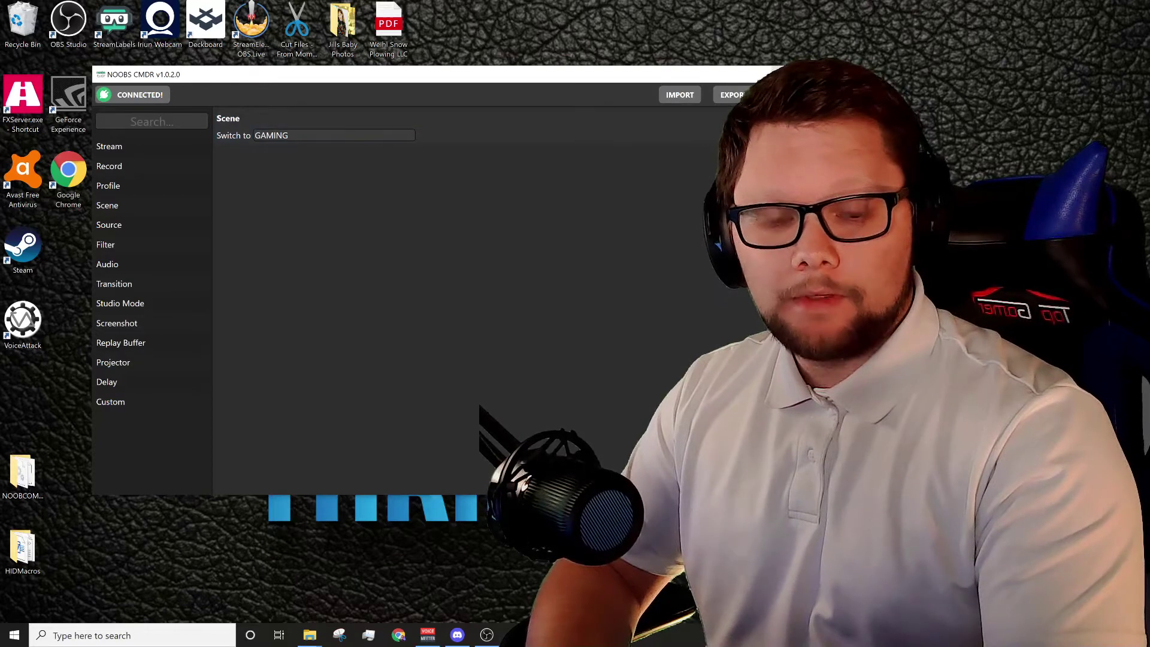
left_click(785, 74)
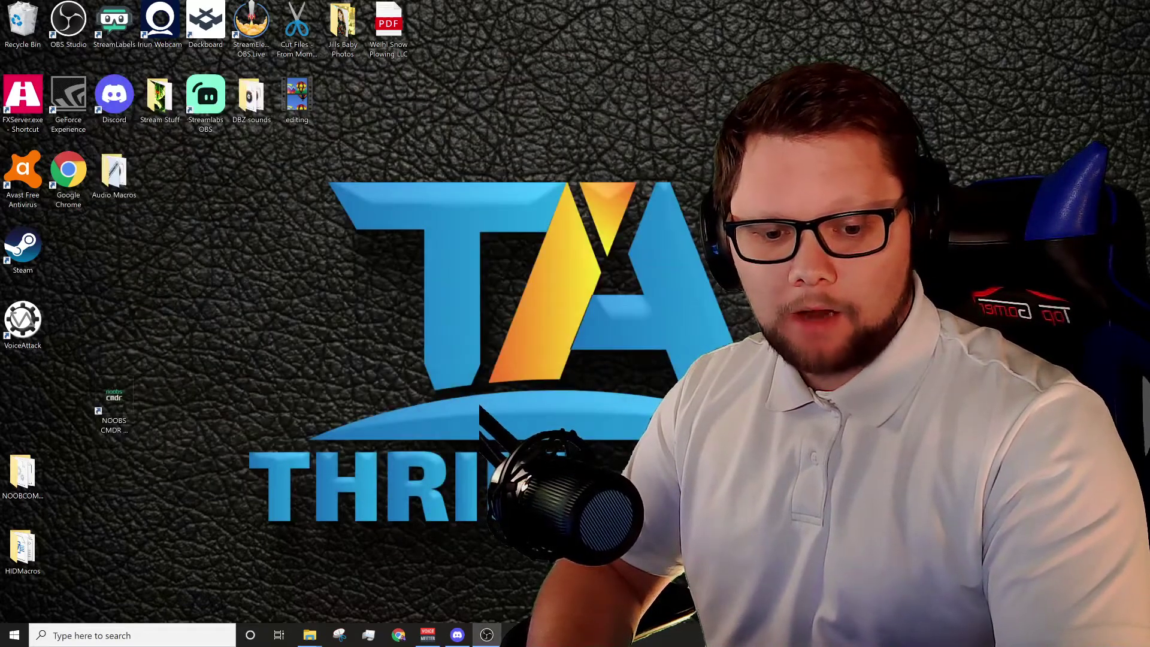
left_click(546, 635)
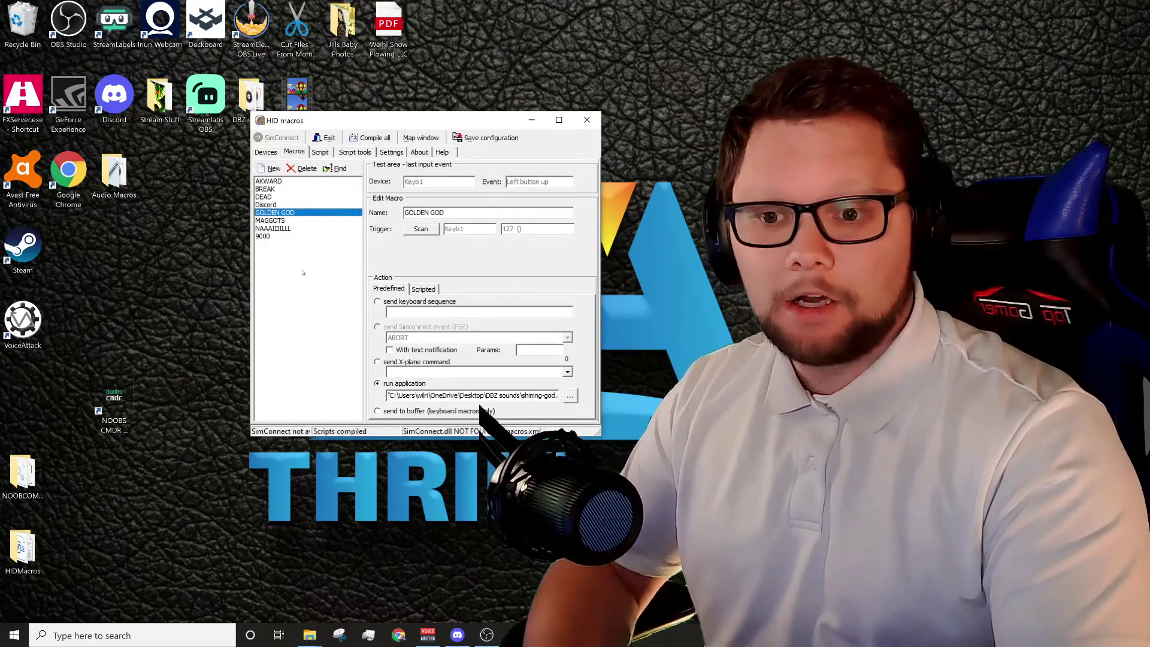
left_click(271, 168)
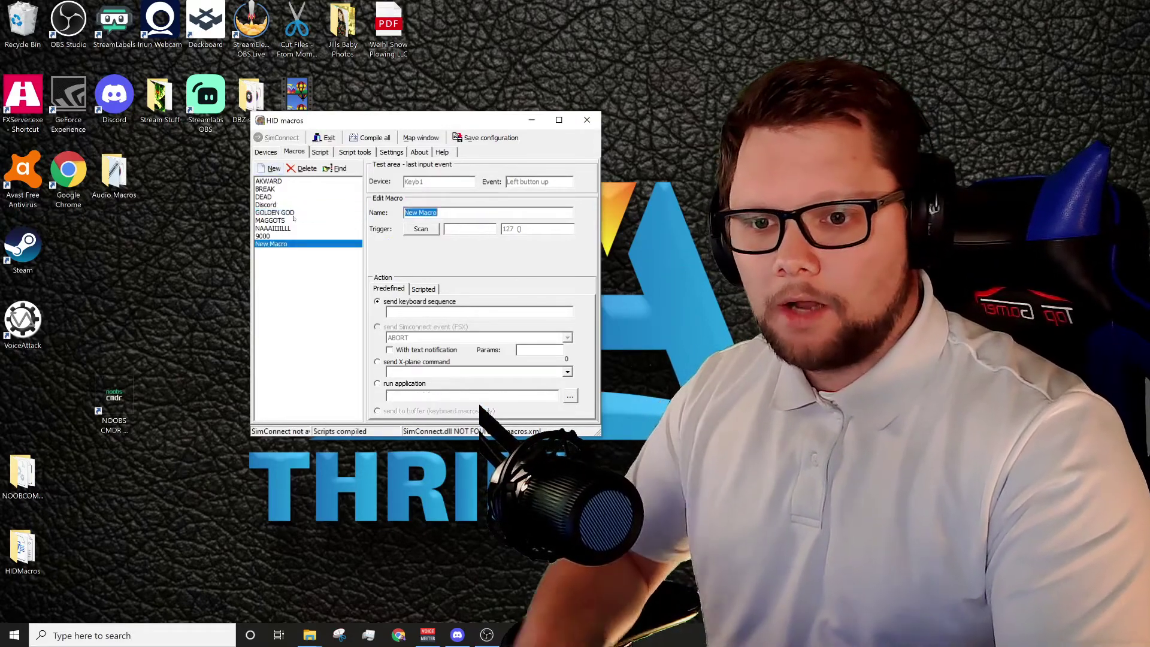
type("gaming")
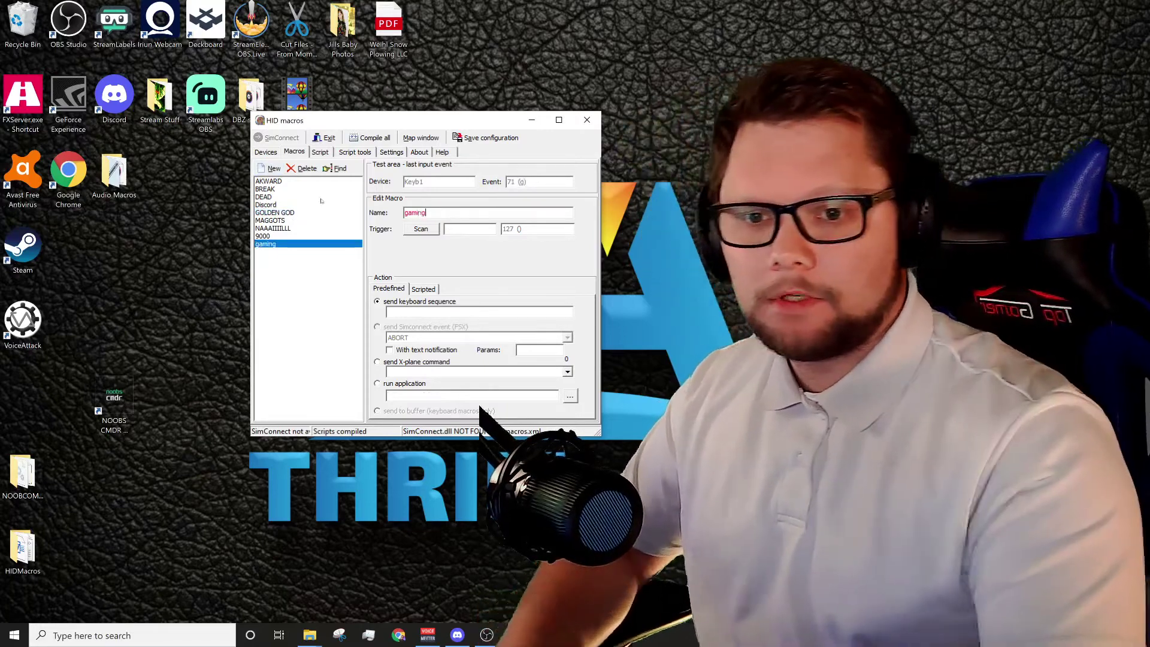
left_click(405, 231)
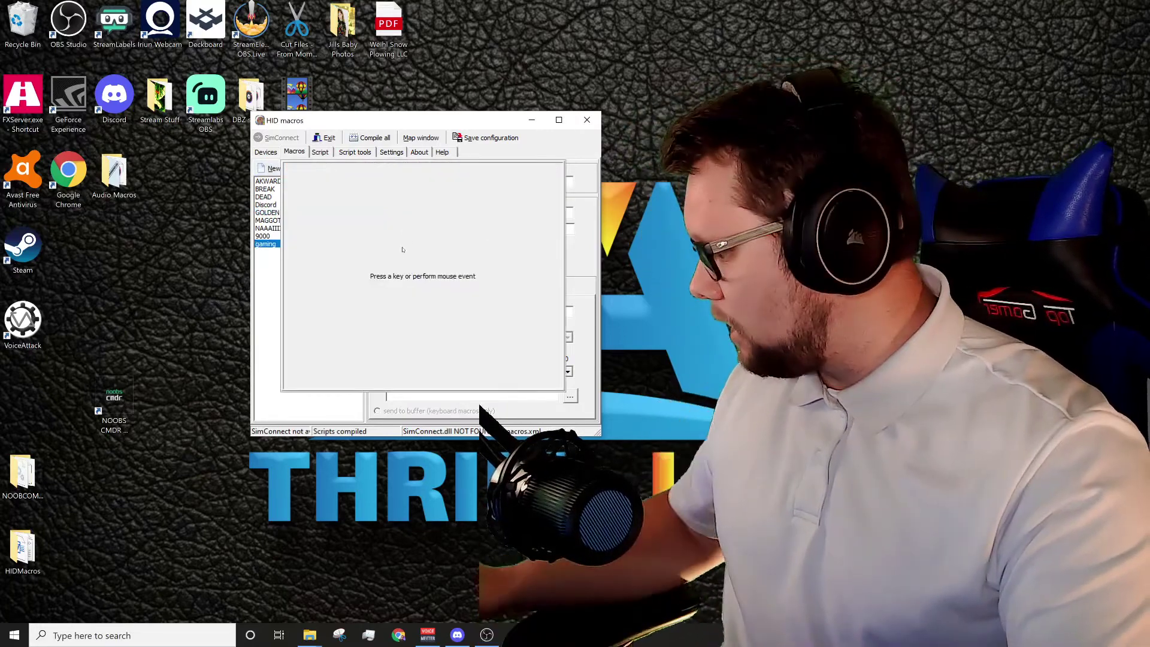
key("Page_Up")
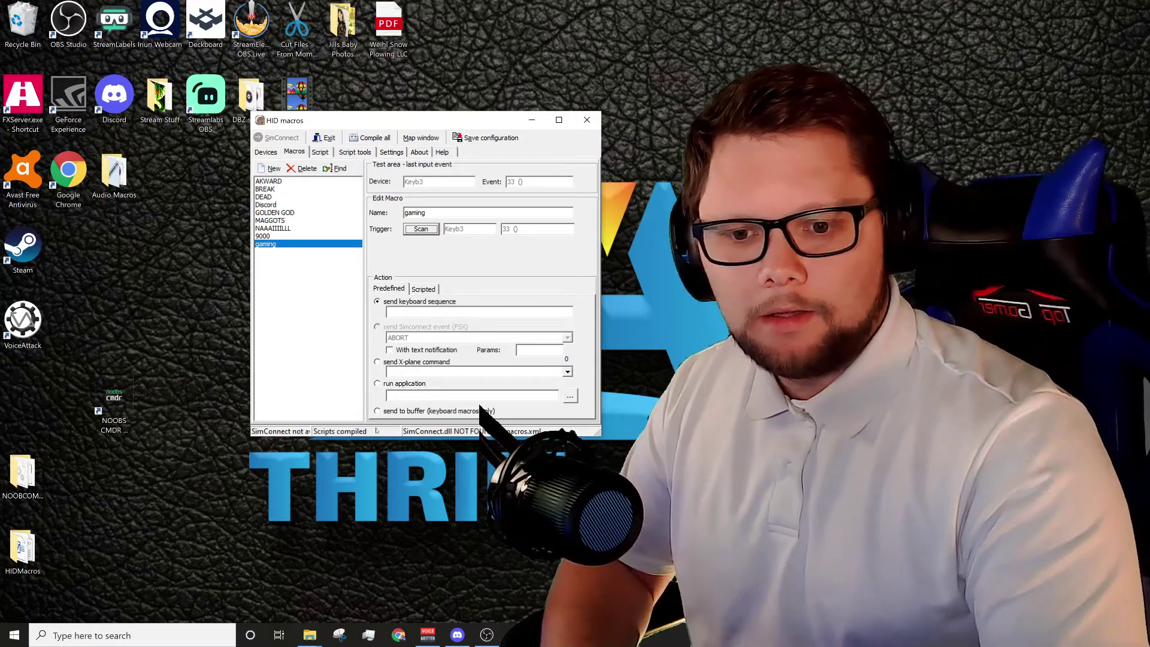
Make the gaming macro run the GAMING SCENE script from the NOOBS folder in Documents, and test it with its trigger key
left_click(378, 384)
left_click(570, 397)
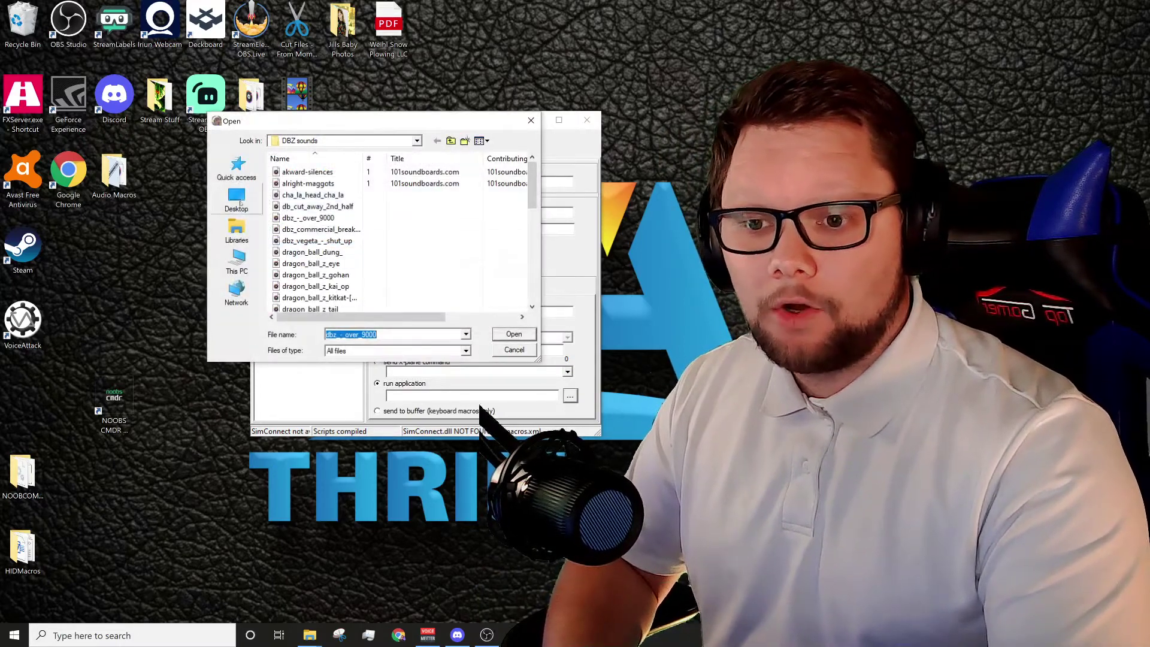
left_click(238, 258)
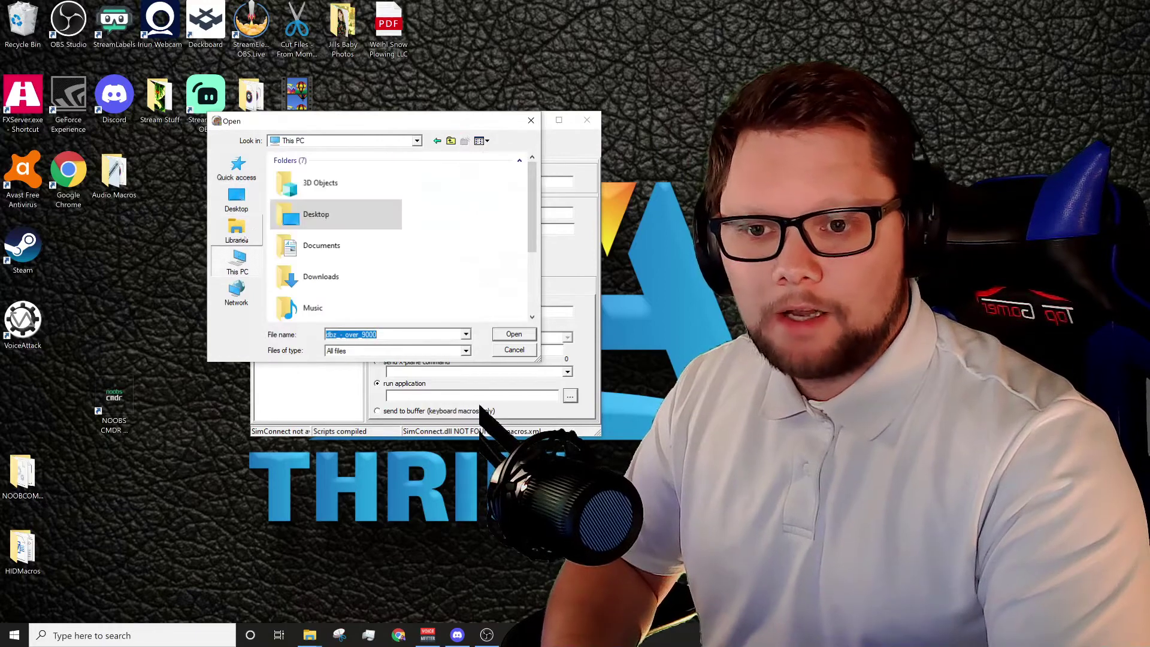
double_click(322, 246)
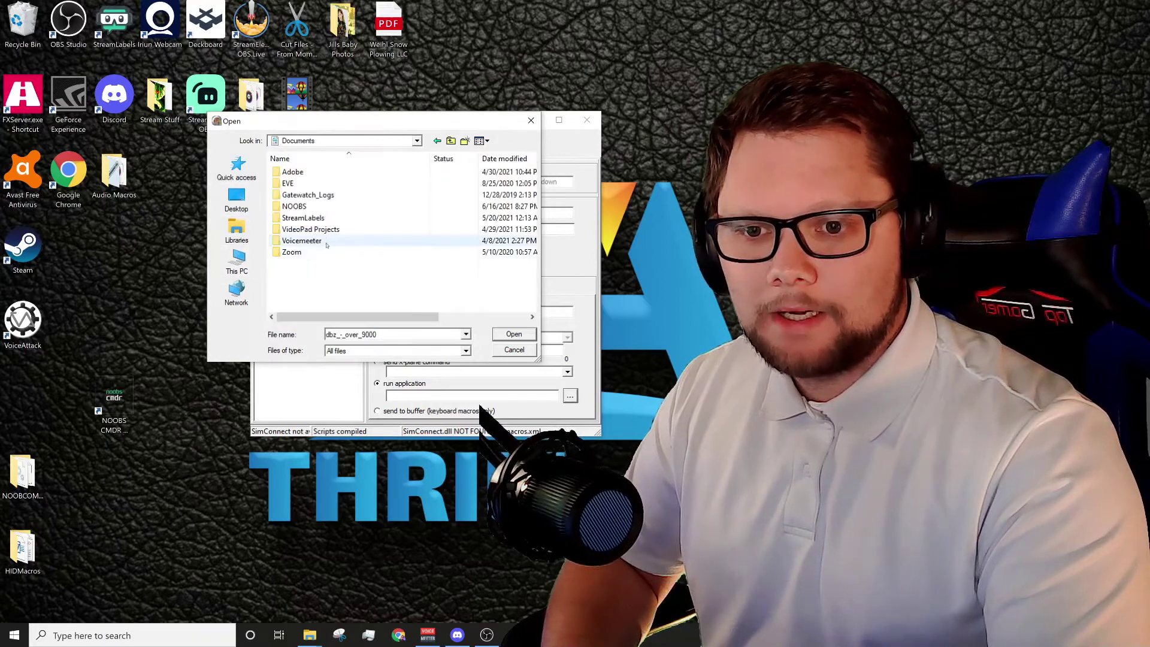
double_click(294, 207)
scroll(443, 233, "down", 1)
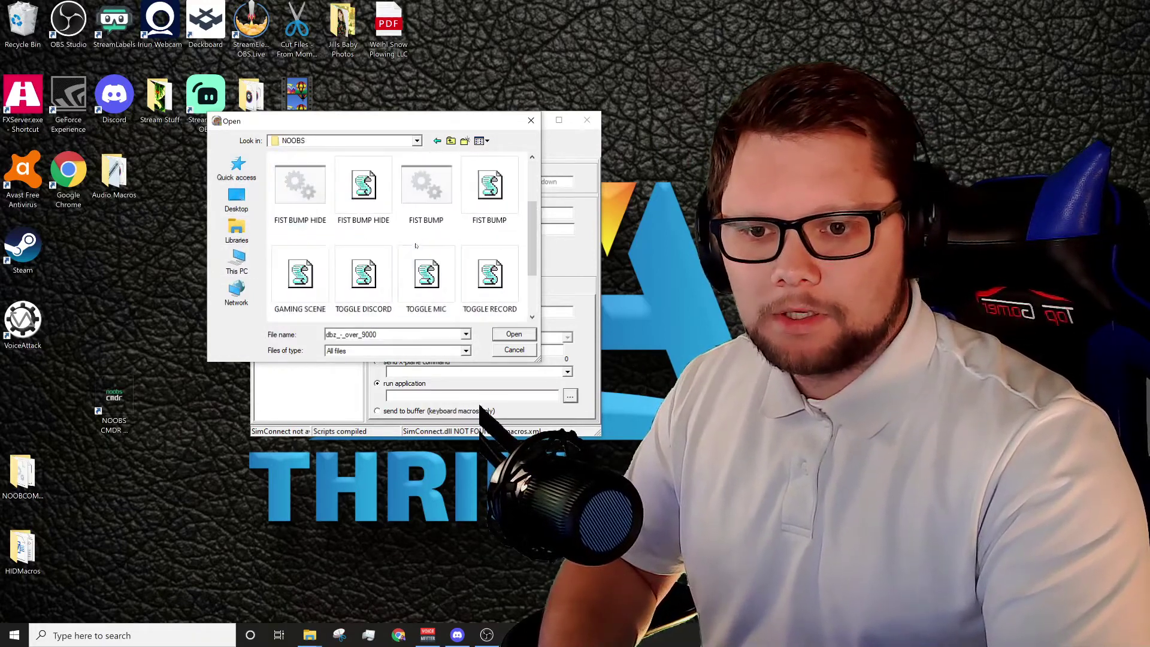
left_click(300, 275)
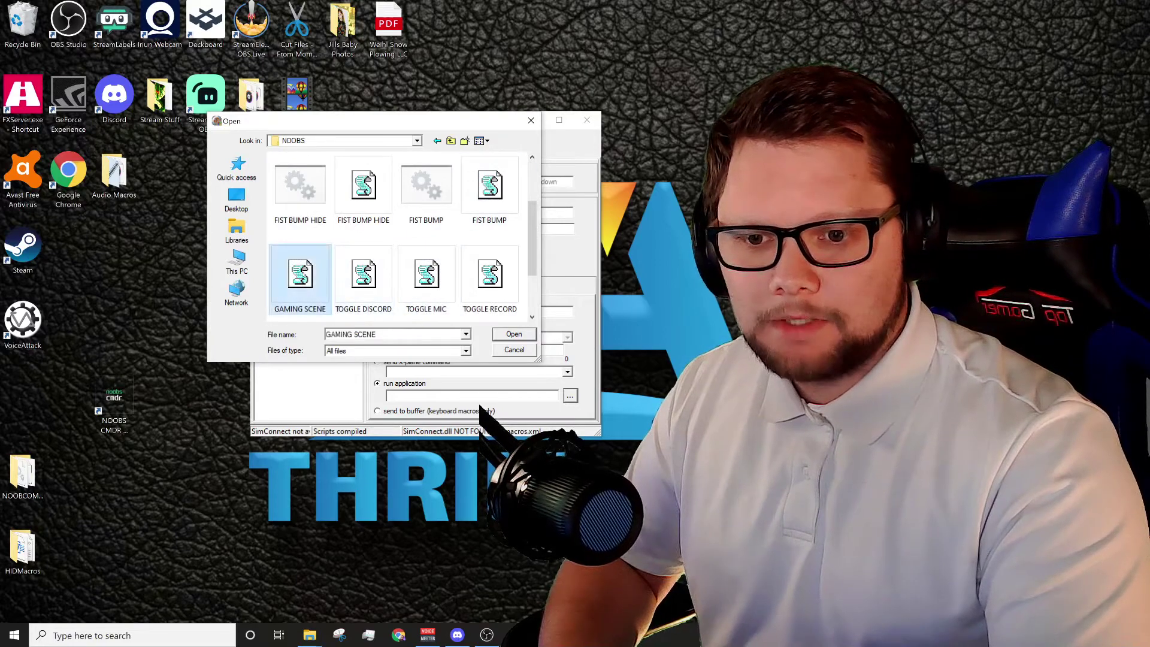
key("Return")
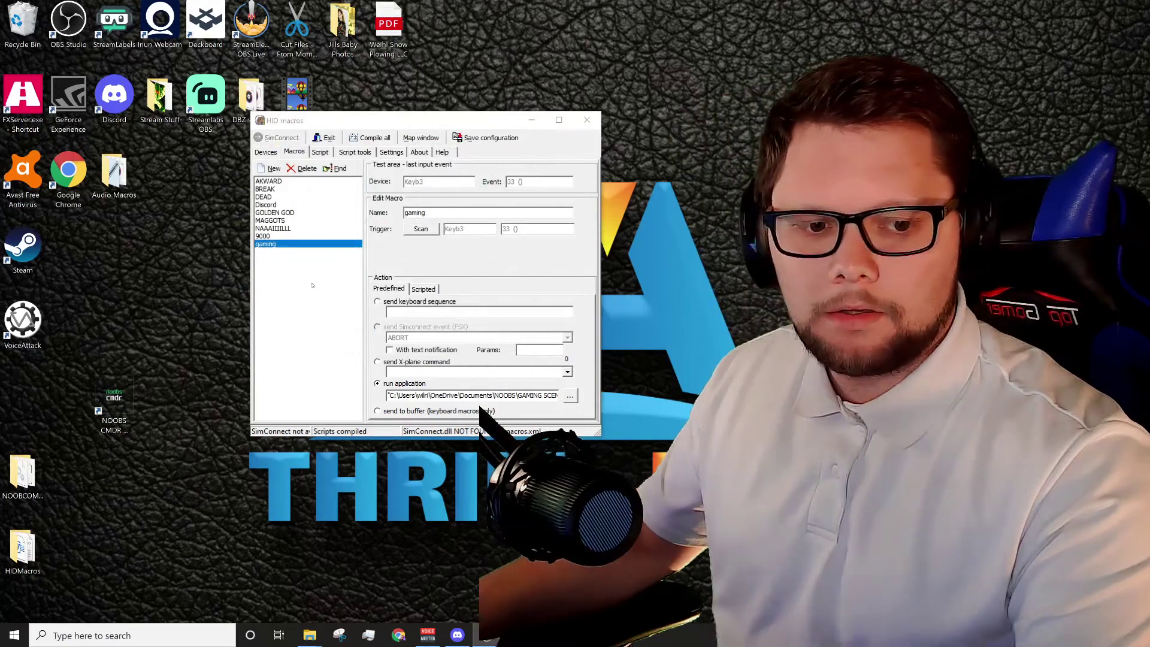
key("Page_Up")
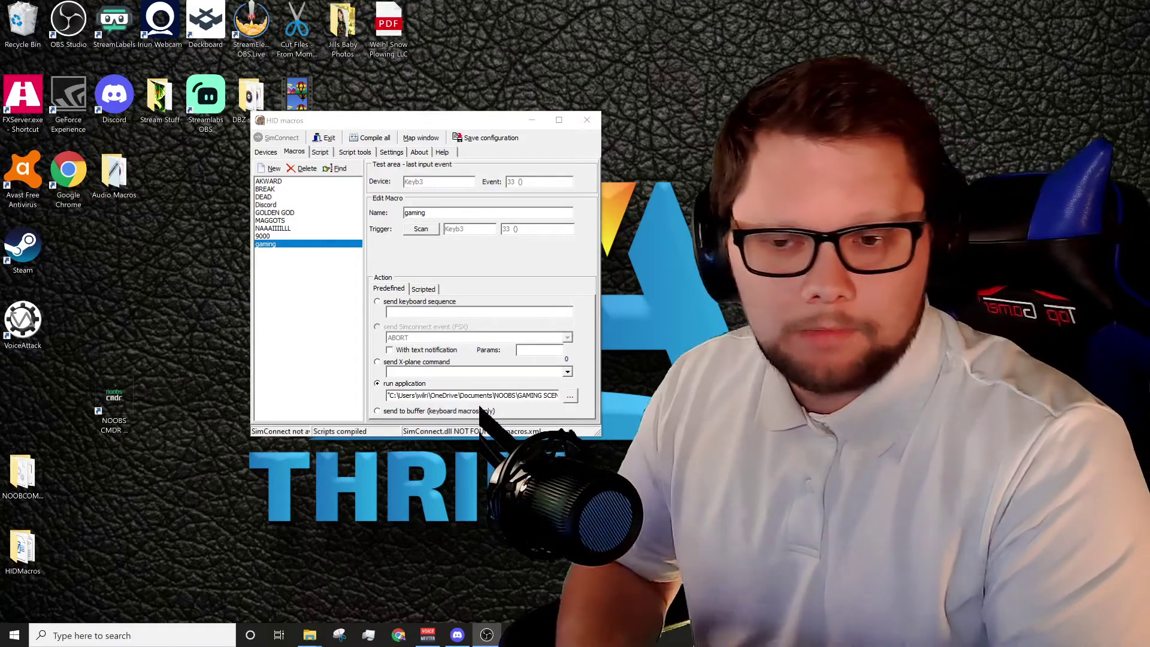
Create a macro named fist bump and scan Page Down as its trigger
left_click(270, 168)
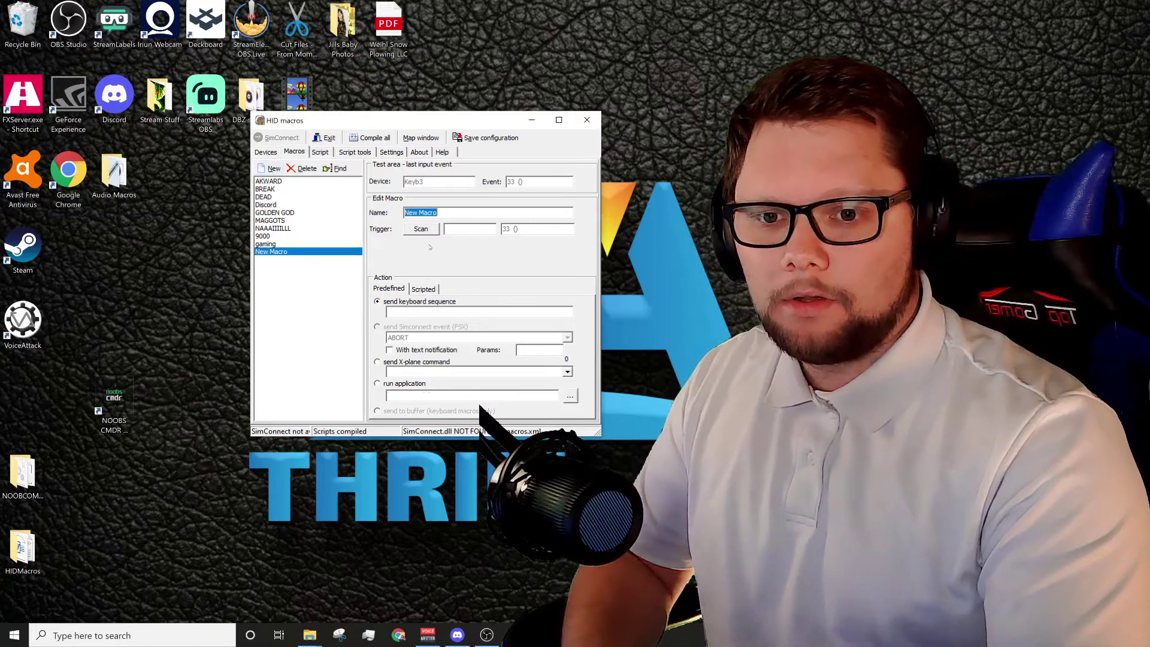
type("fist bump")
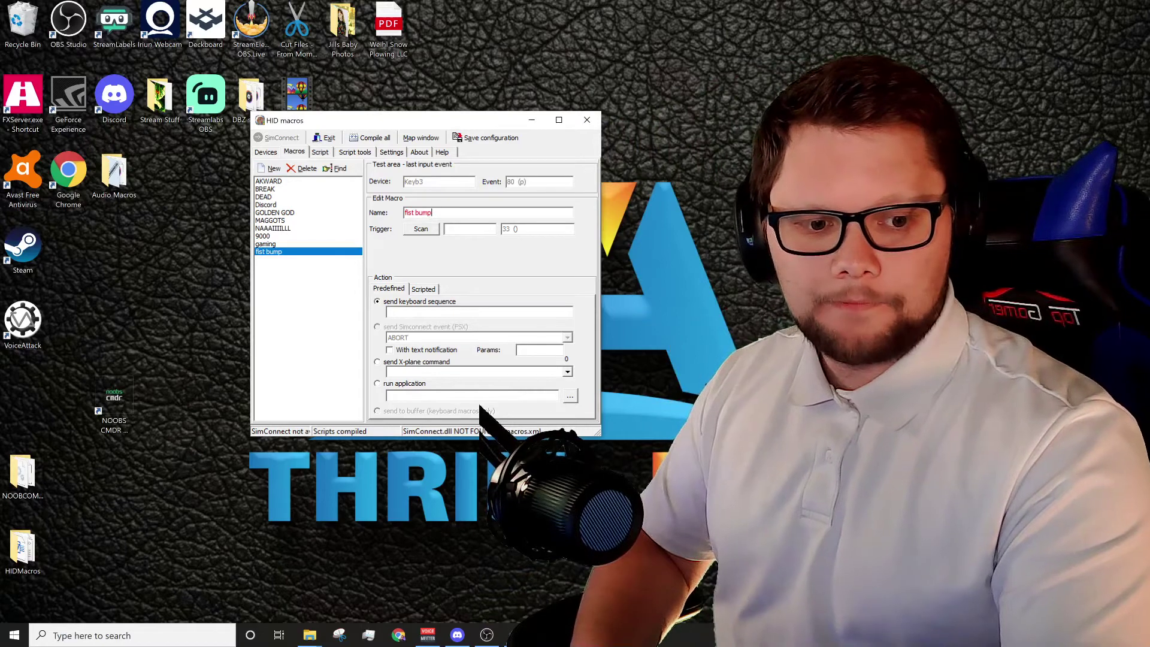
left_click(421, 230)
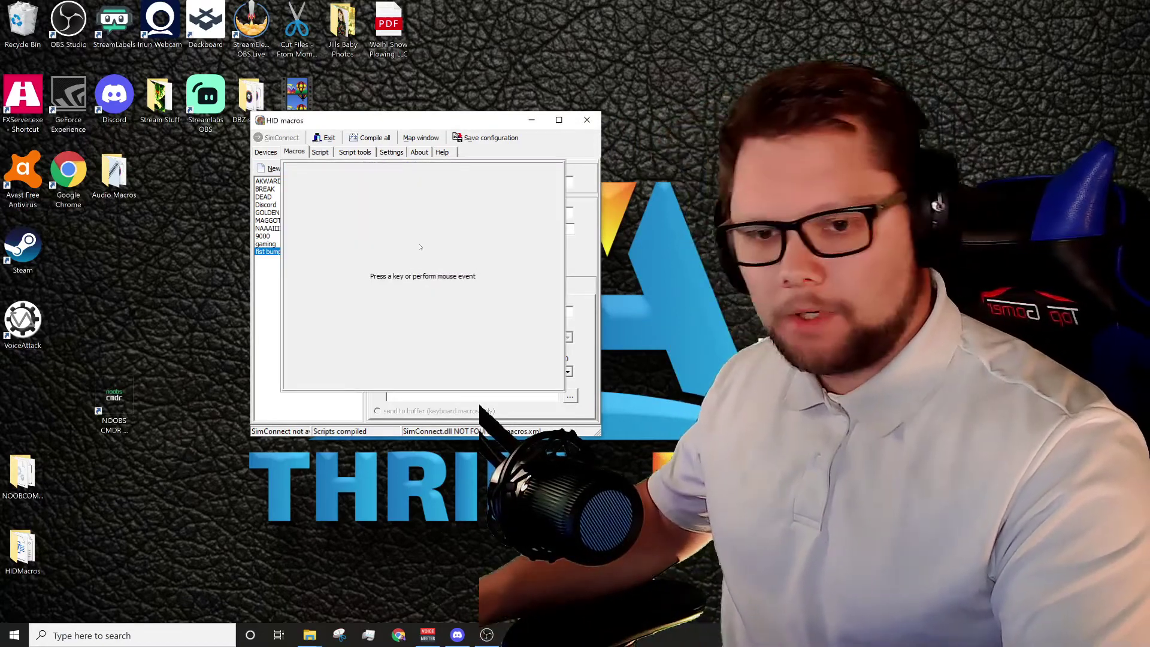
key("Page_Down")
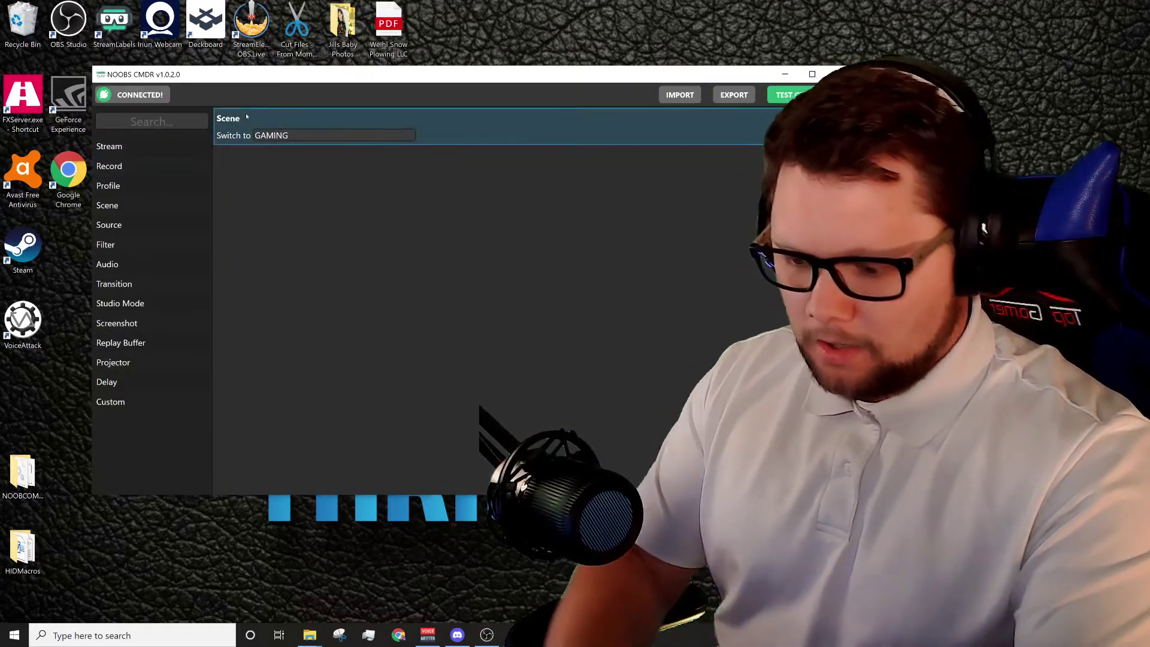
Replace the scene command with a Toggle Source command for the fist bump source in the GAMING scene
left_click(151, 221)
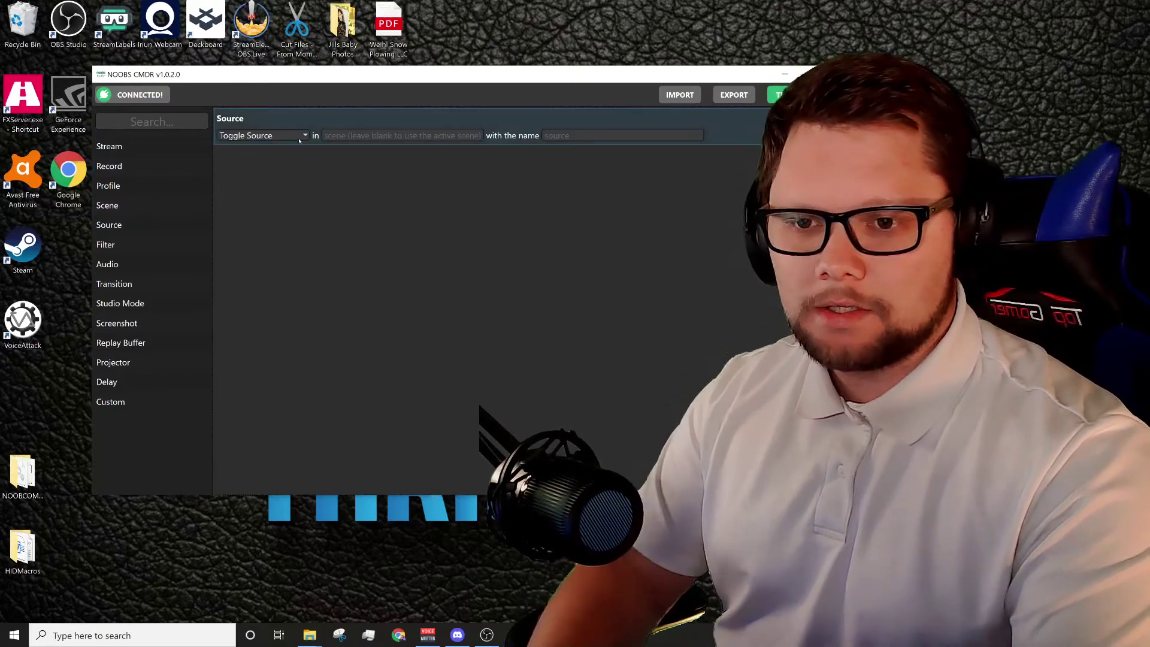
left_click(334, 136)
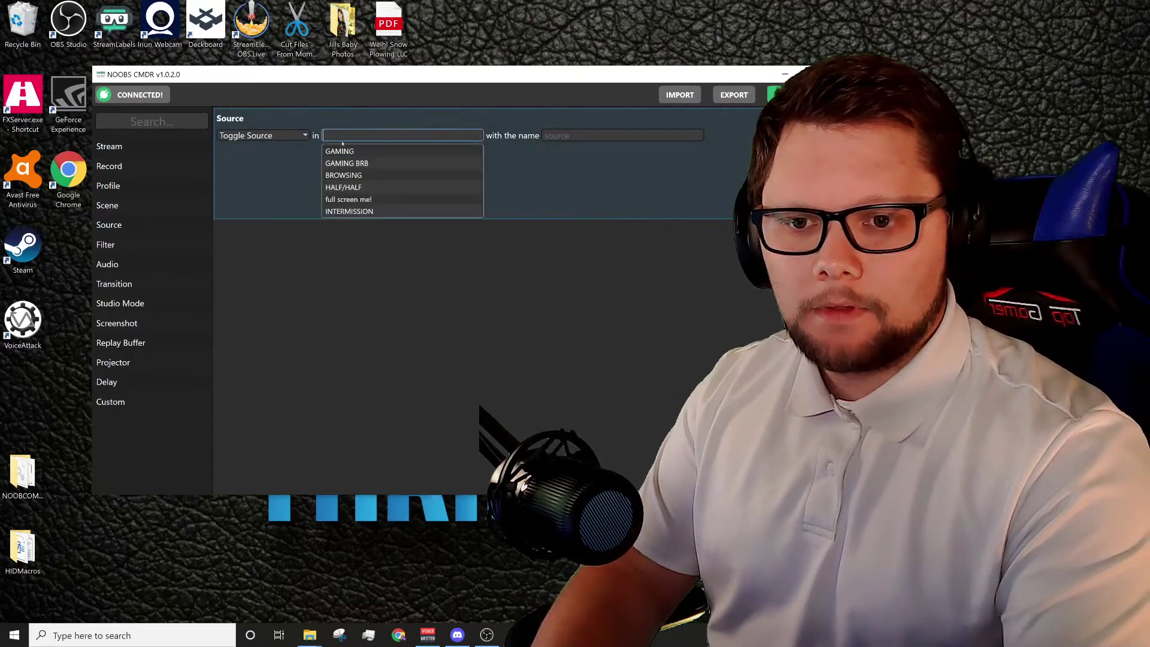
left_click(348, 151)
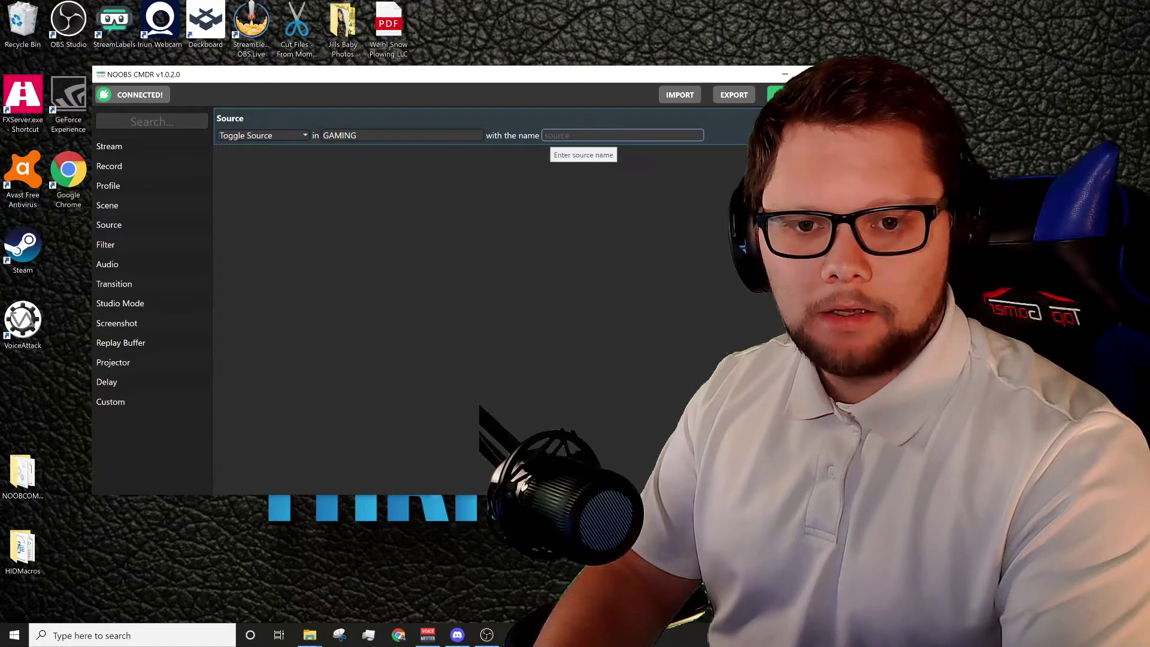
left_click(551, 135)
left_click(566, 152)
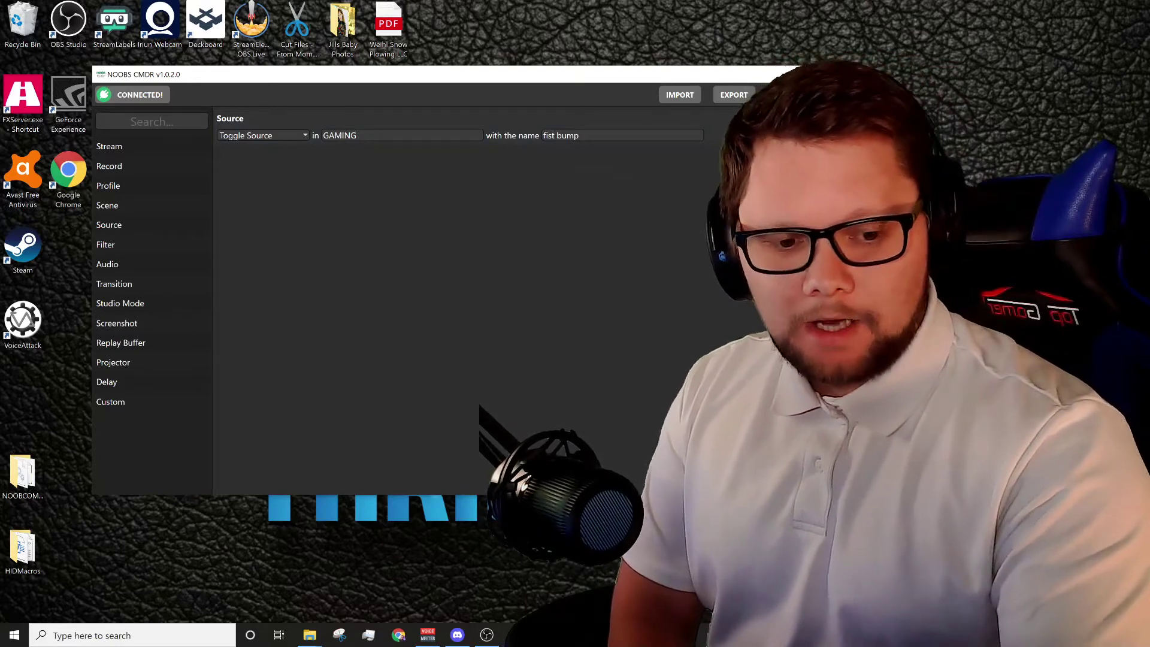
Switch to OBS and add the existing fist bump media source to the HALF/HALF scene
left_click_drag(1149, 180, 853, 265)
double_click(854, 265)
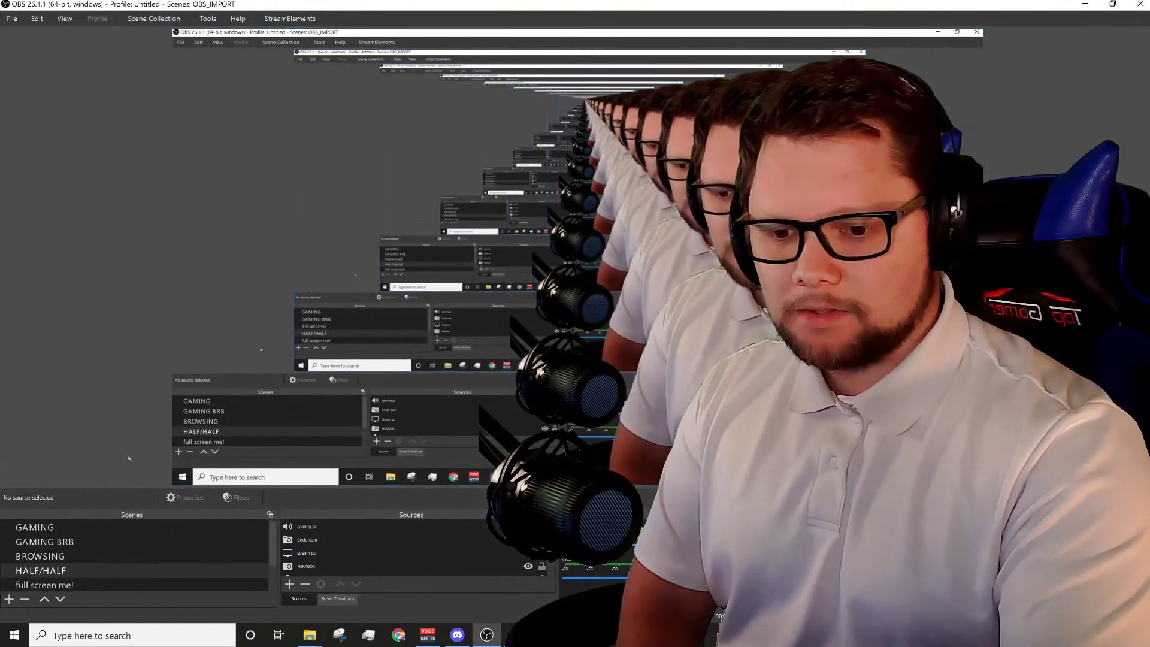
scroll(429, 554, "down", 1)
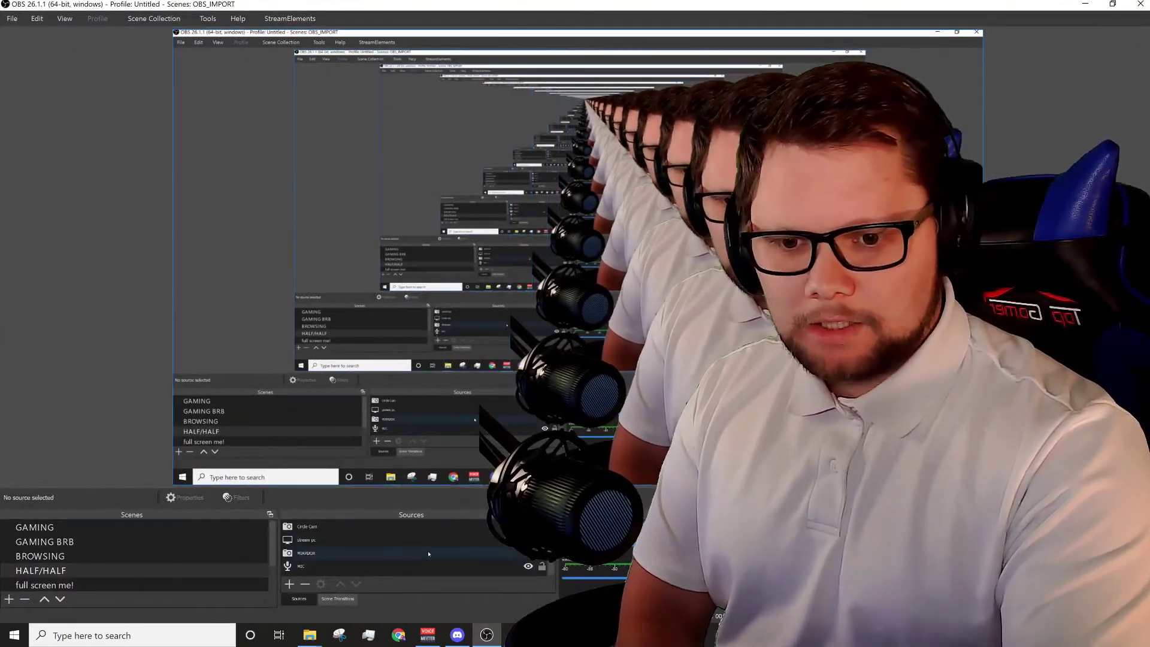
left_click(317, 541)
left_click(290, 584)
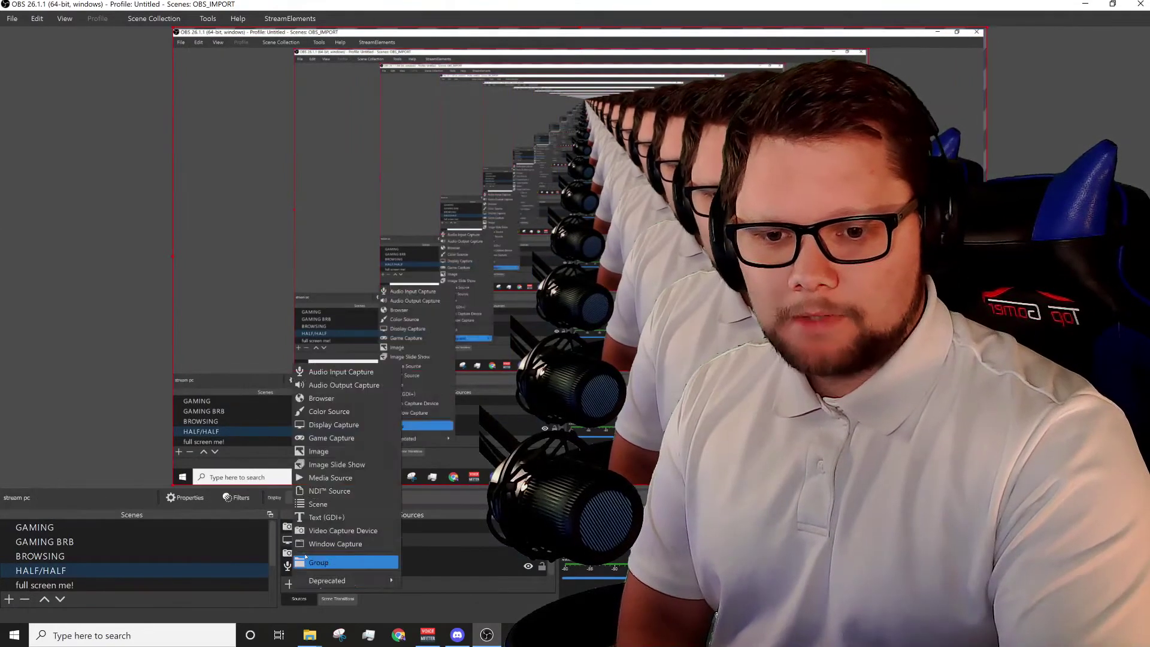
left_click(331, 478)
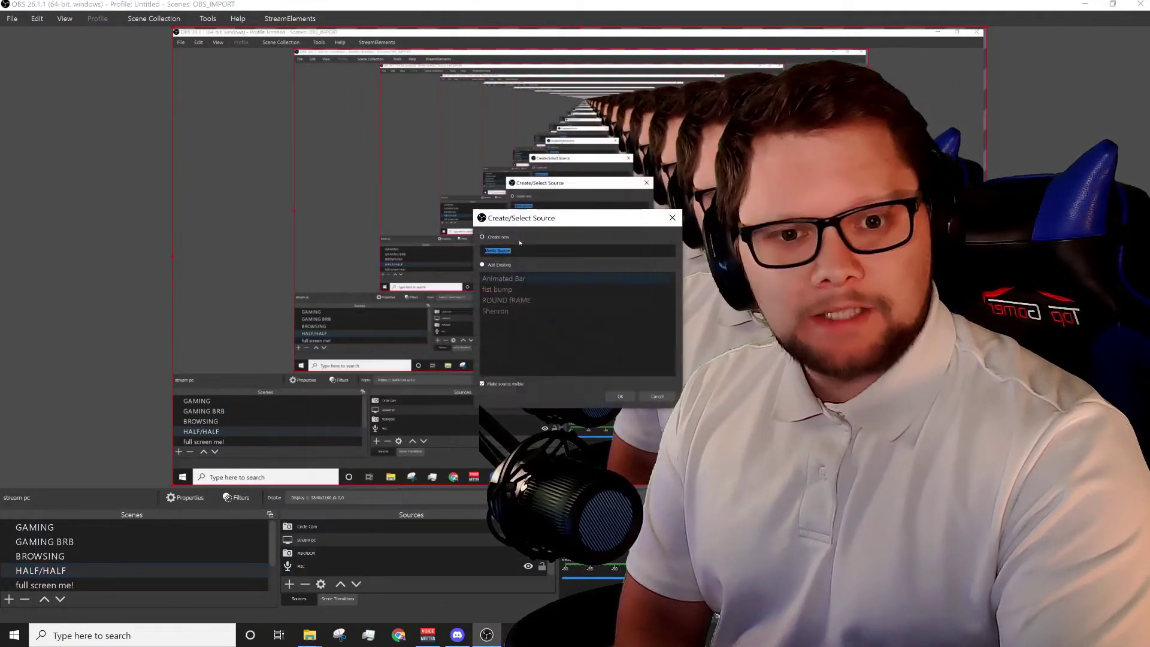
left_click(507, 267)
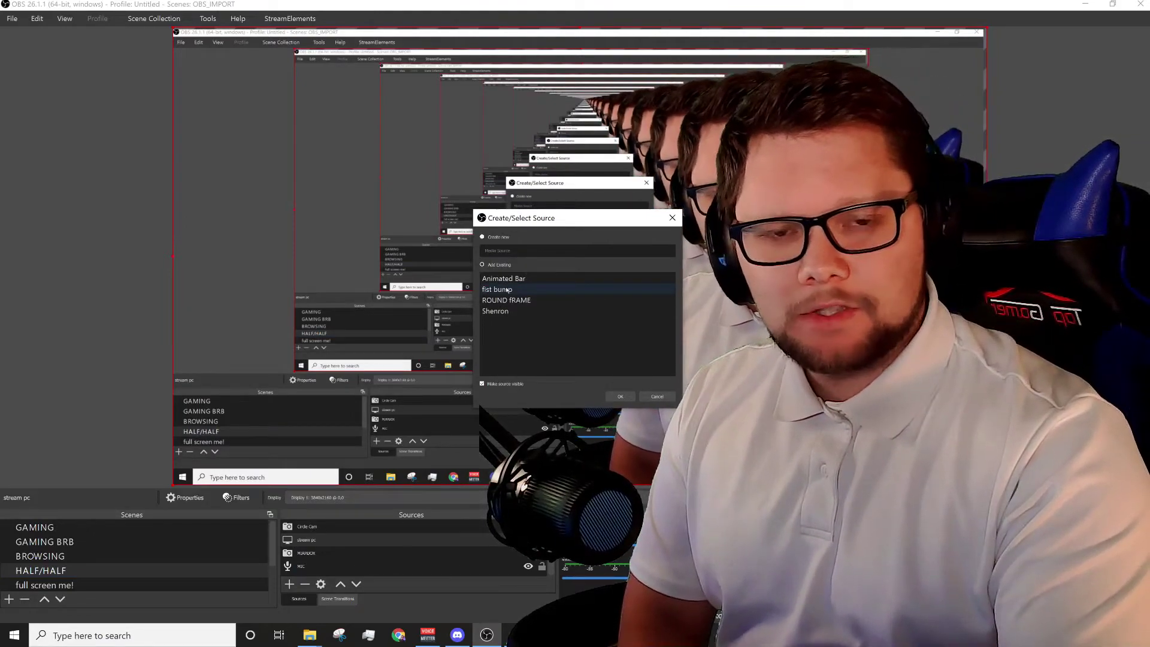
left_click(507, 291)
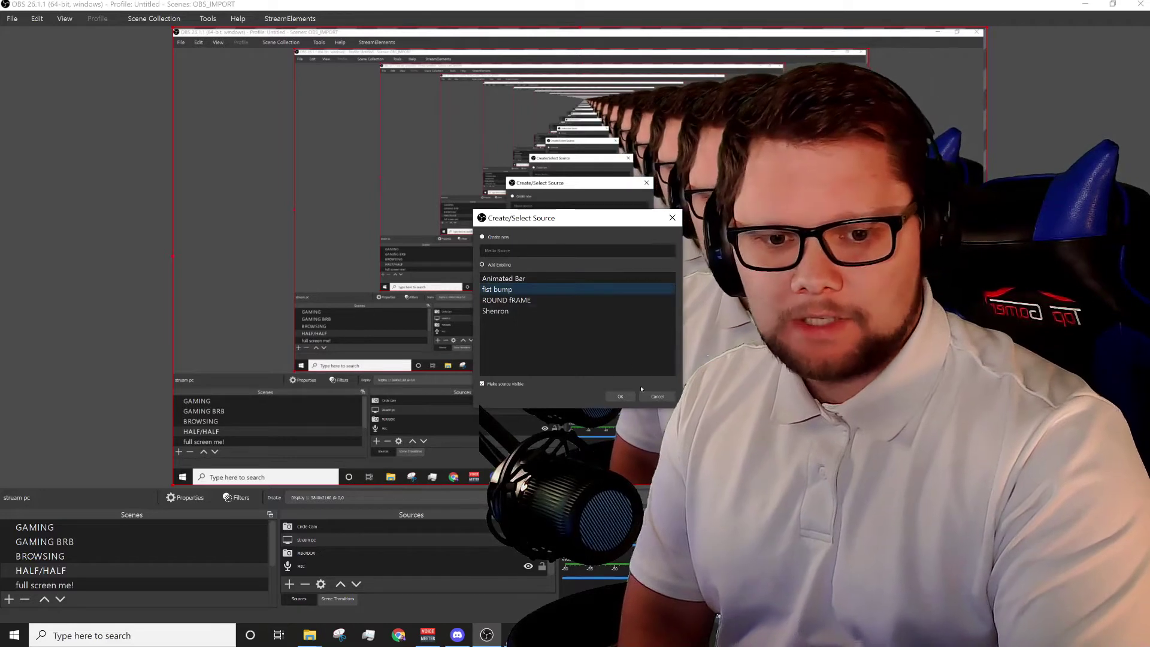
left_click(621, 396)
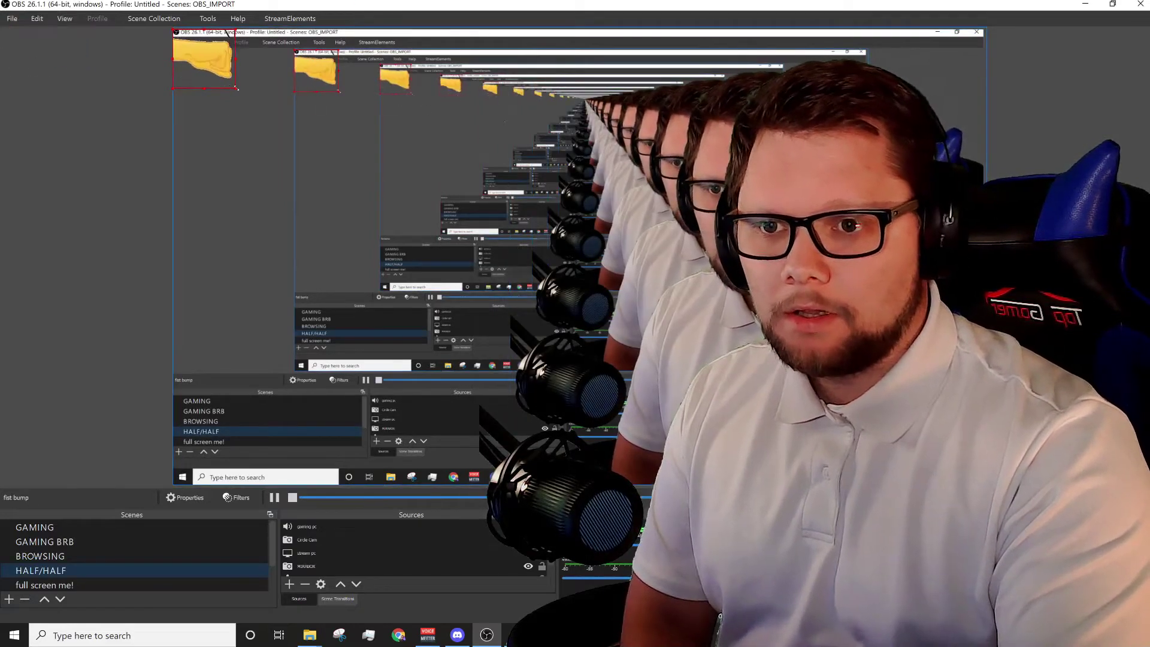
Open the fist bump source's properties and review its loop and playback options
scroll(326, 555, "down", 1)
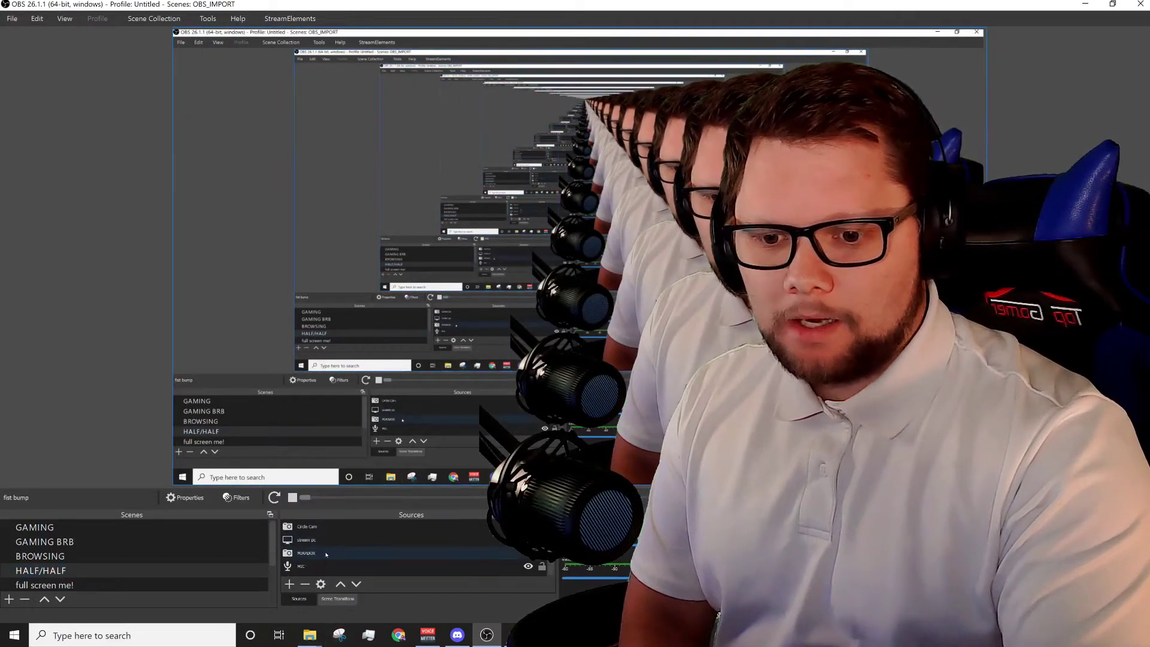
scroll(326, 555, "up", 2)
right_click(313, 526)
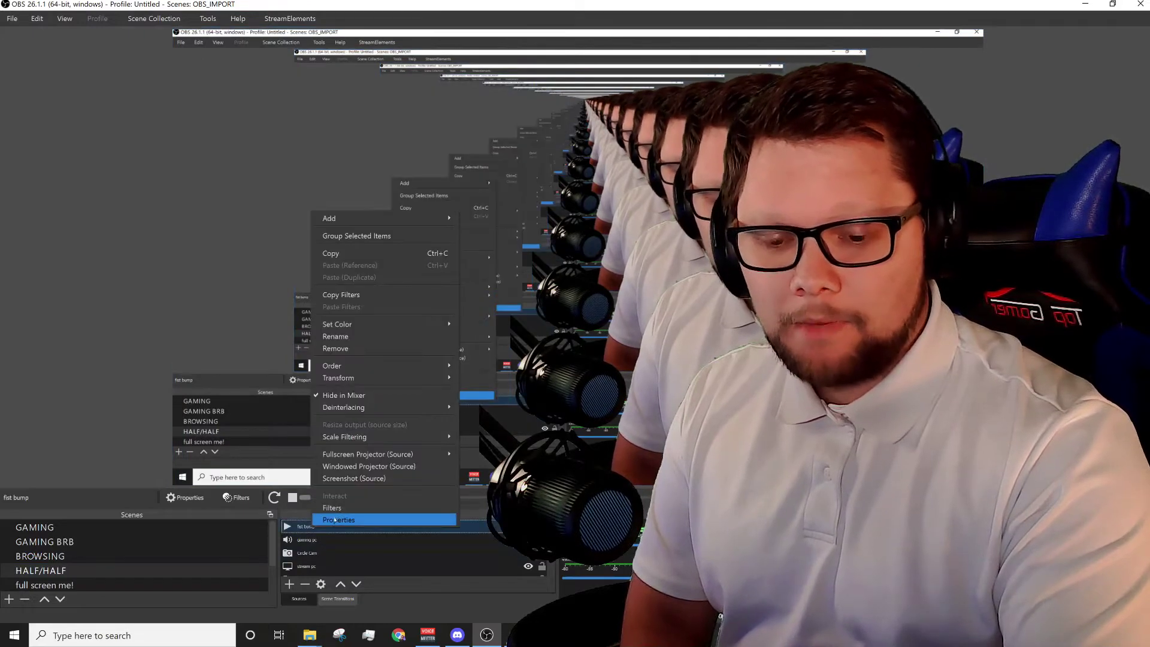
left_click(335, 520)
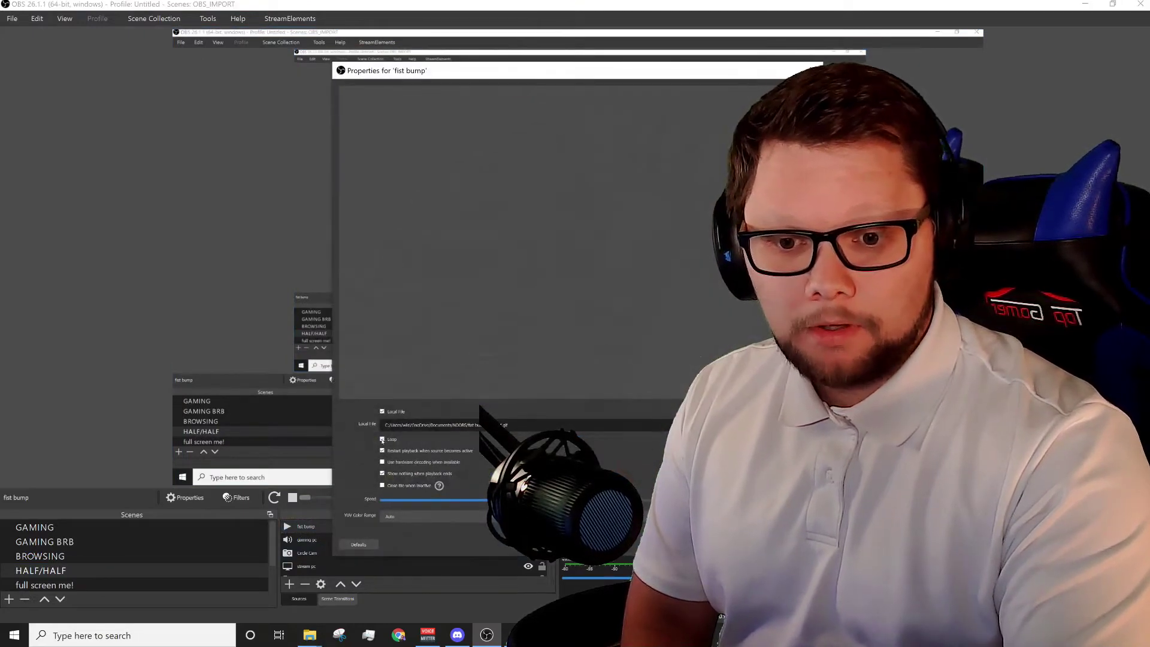
key("Return")
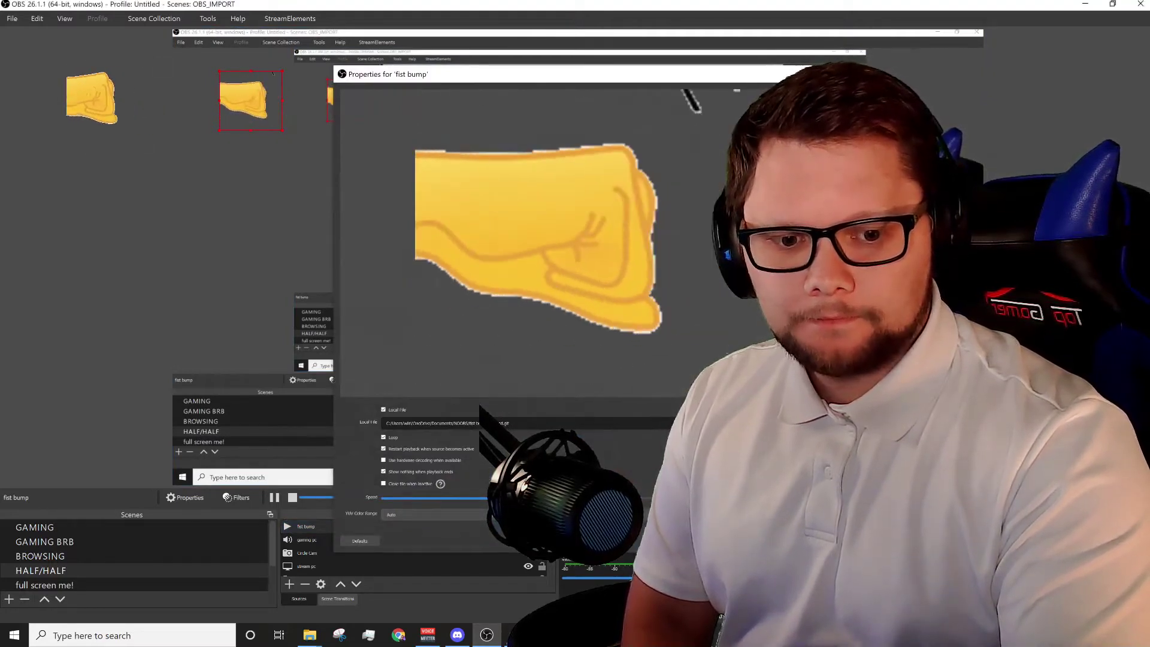
key("Escape")
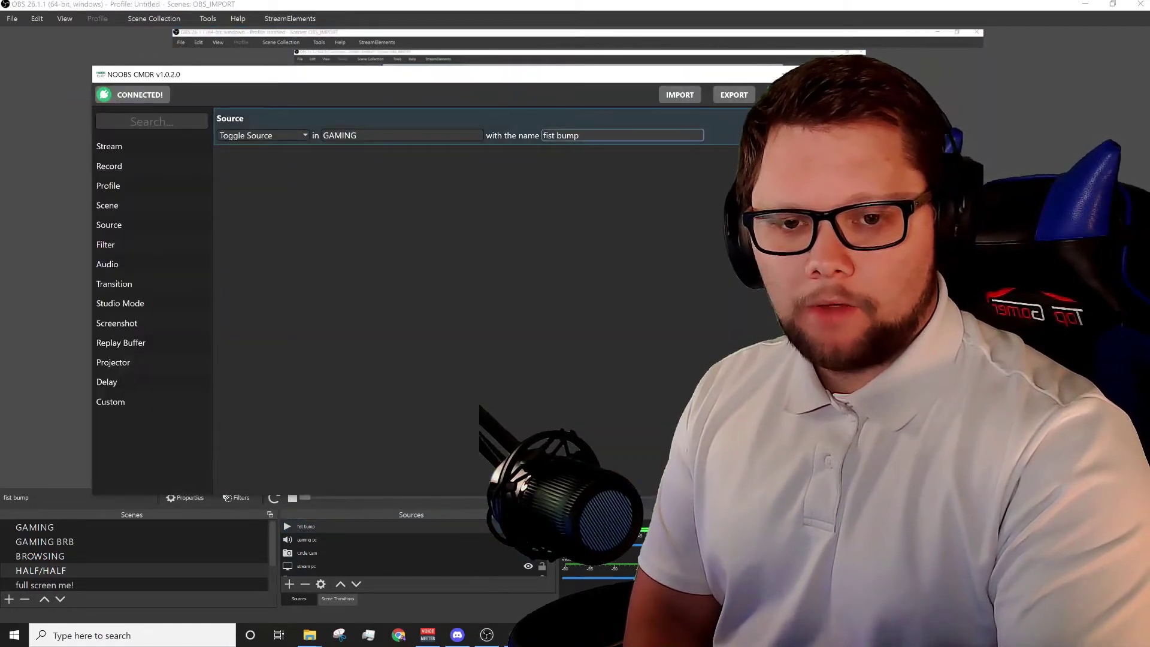
Try exporting the source toggle command as a VBS script named FIST BUMP in the NOOBS documents folder
left_click(736, 99)
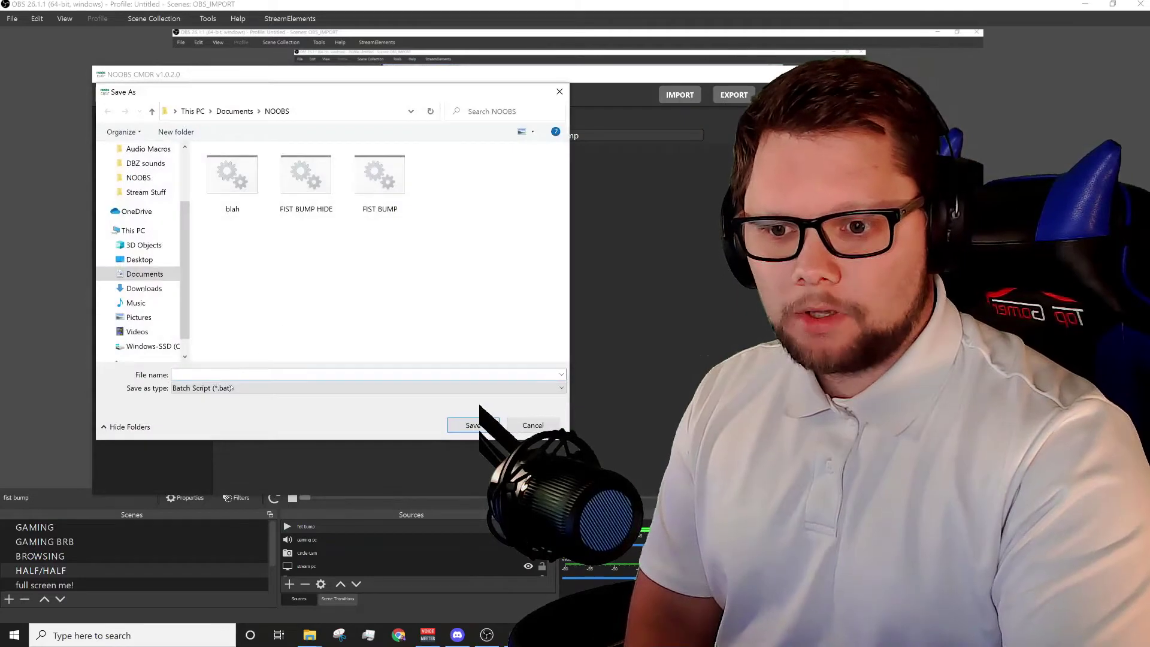
left_click(233, 388)
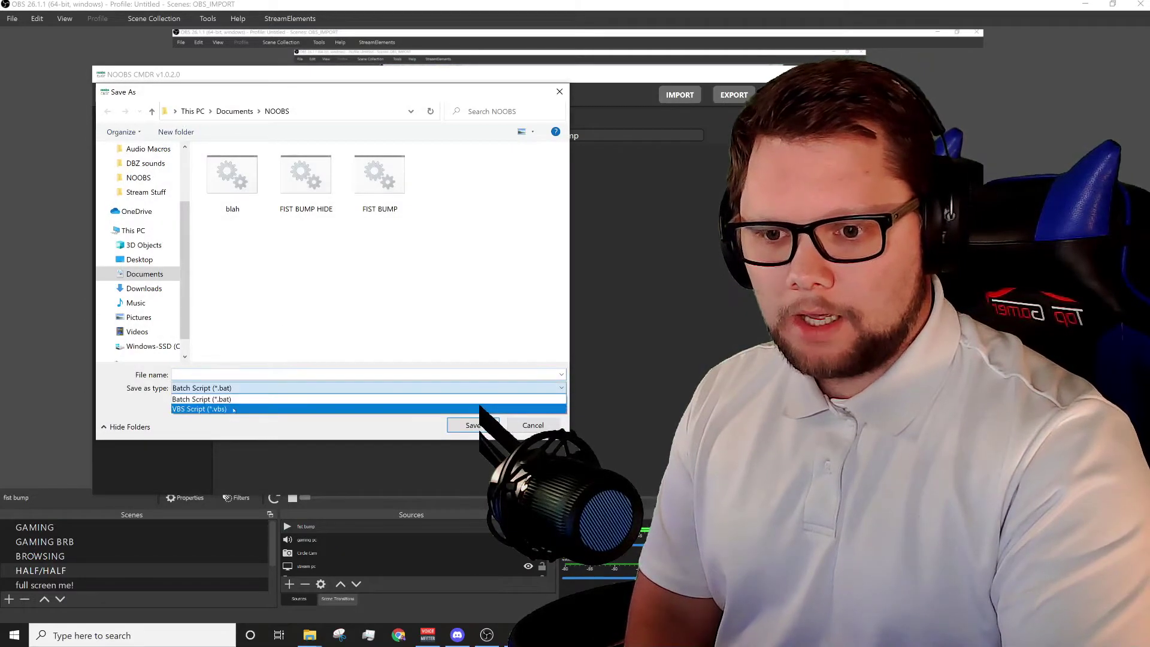
left_click(234, 410)
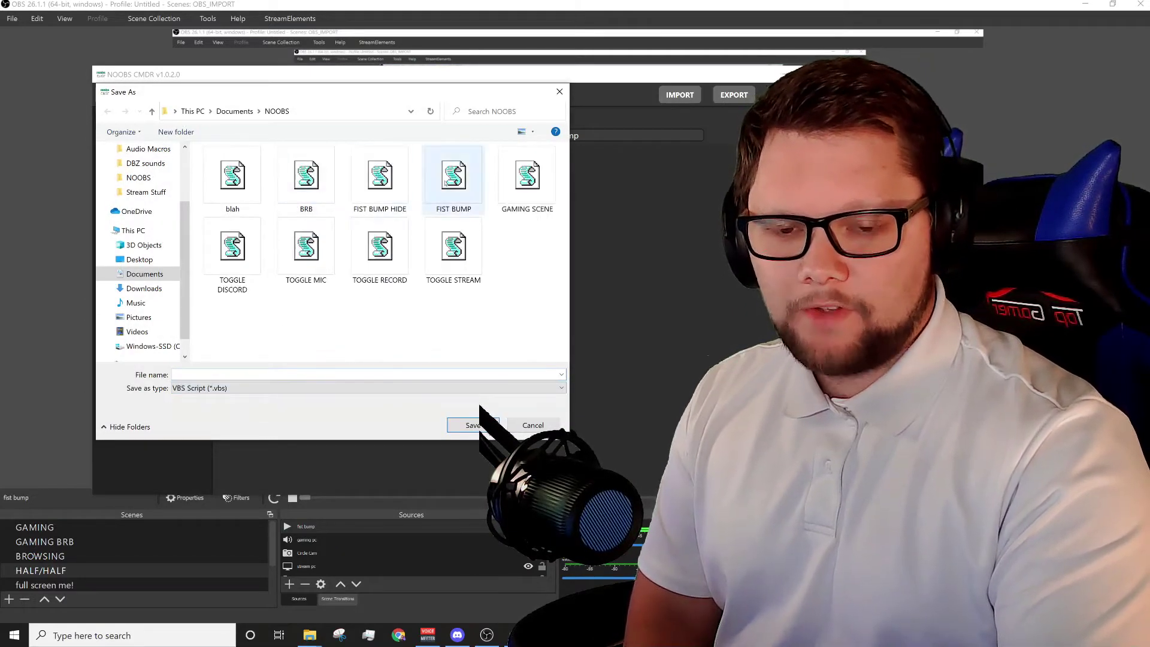
left_click(459, 190)
left_click(531, 425)
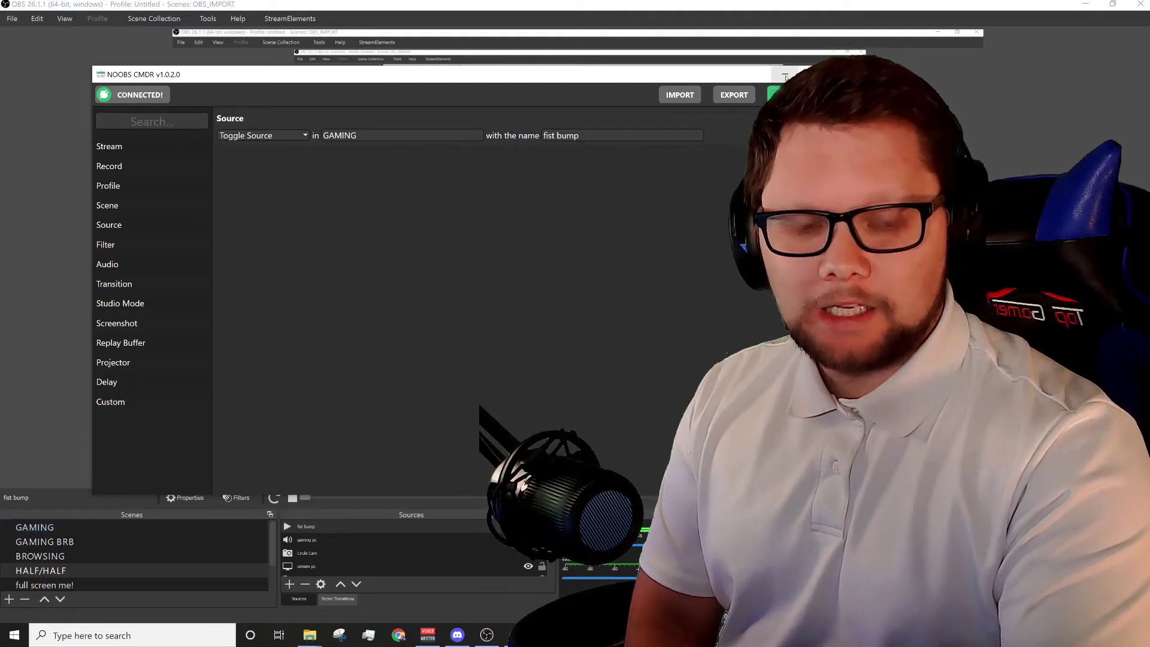
Return to HID macros, clear the VoiceAttack window out of the way, and test the fist bump macro with its trigger key
left_click(785, 77)
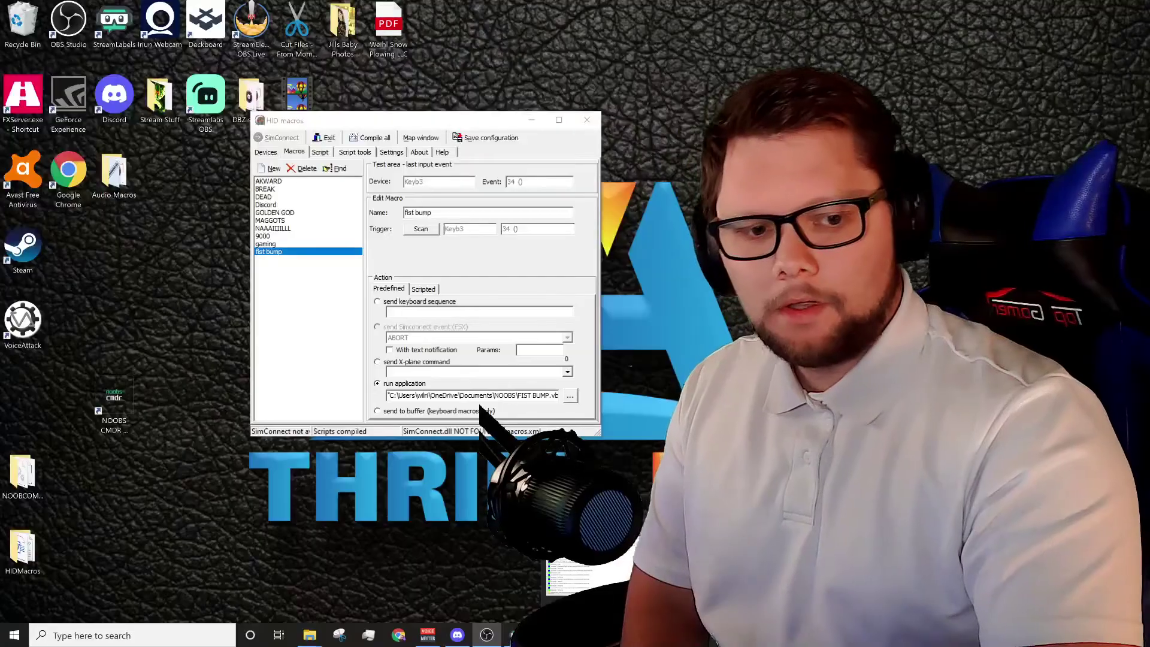
left_click_drag(545, 280, 485, 221)
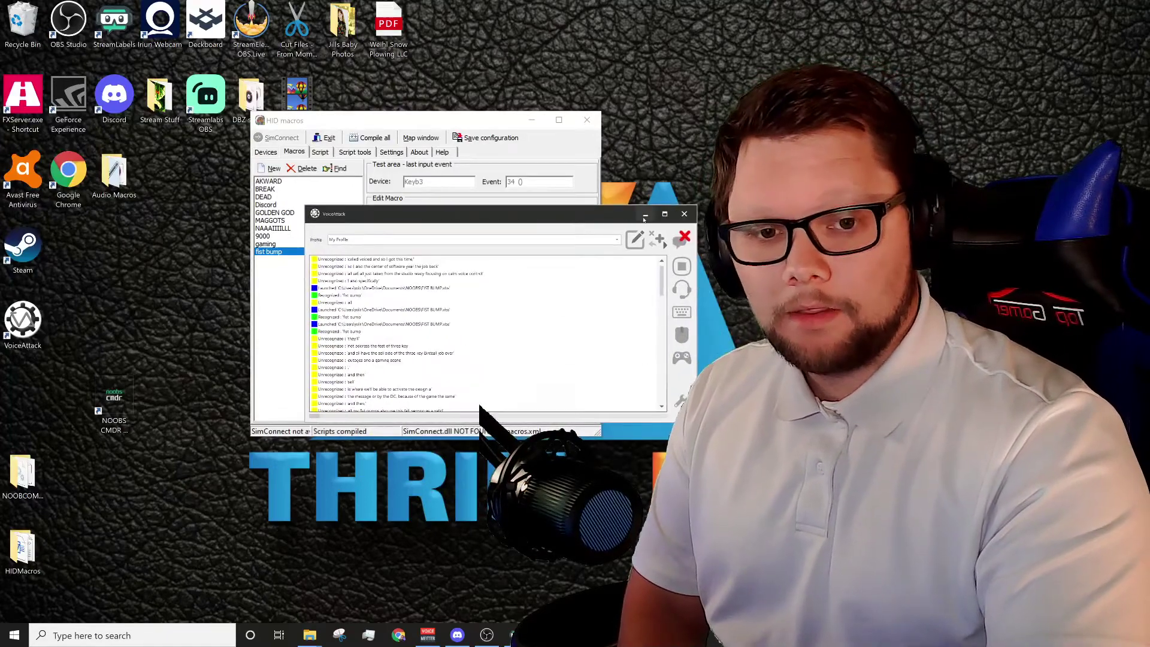
left_click(645, 213)
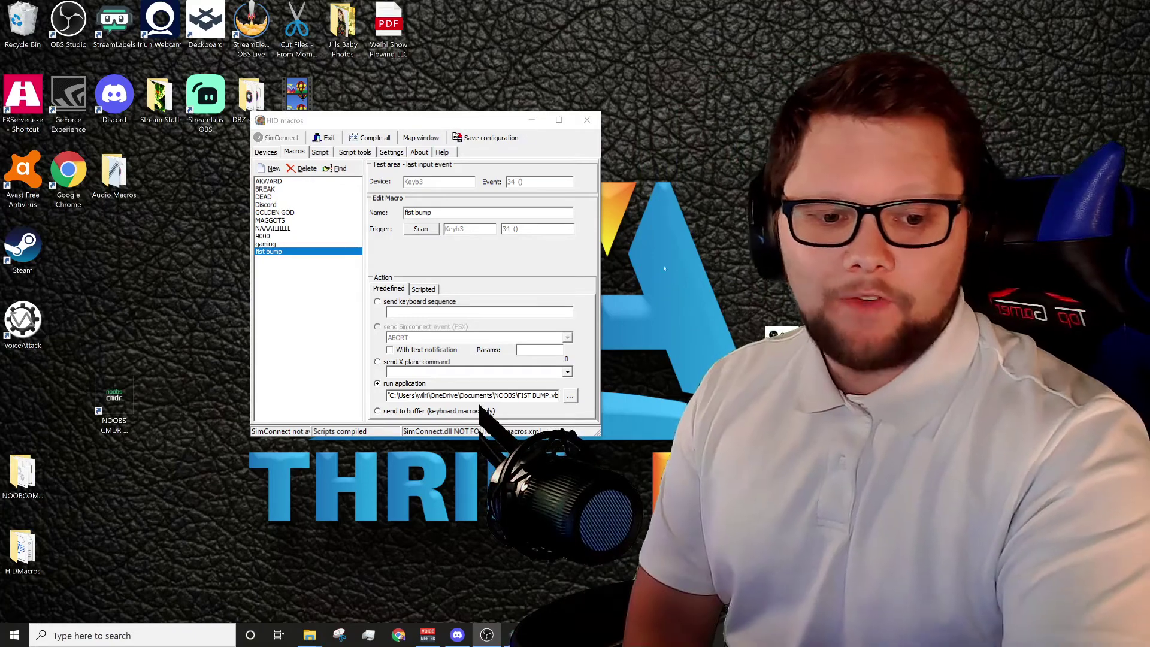
key("Page_Down")
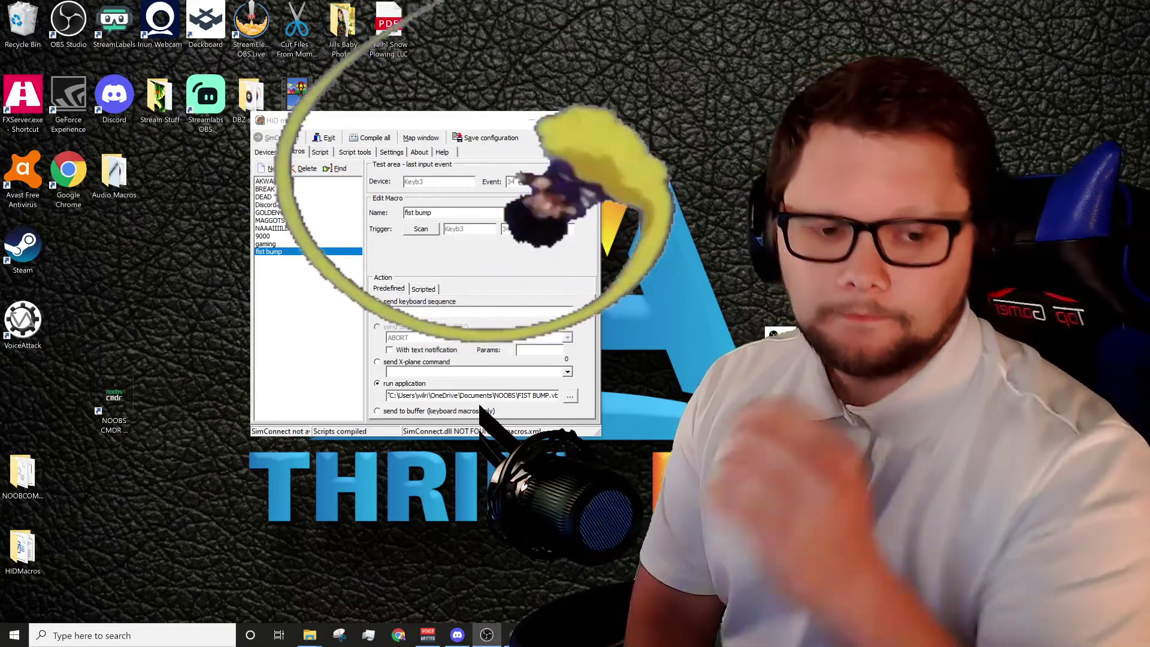